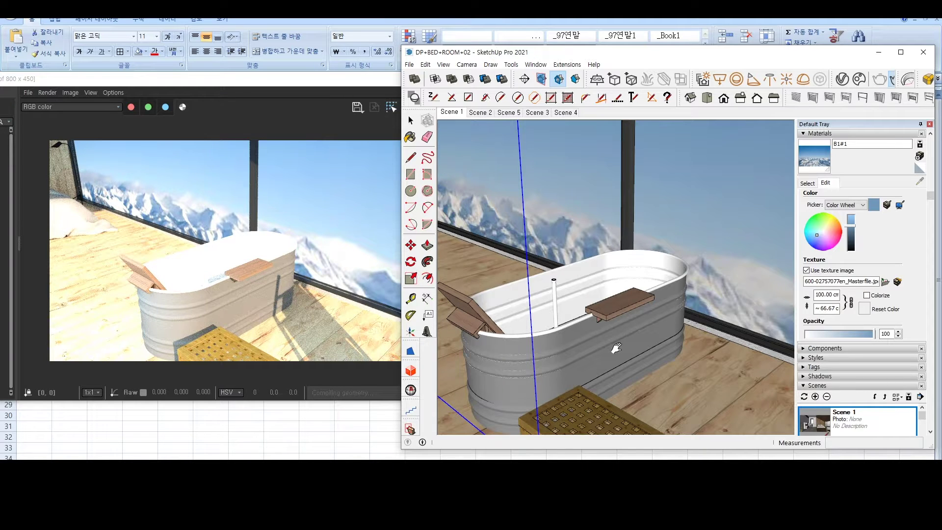
# Sample the bathtub's inner material, mat1, and raise its reflection color to near white
pyautogui.moveTo(565, 294)
pyautogui.mouseDown(button='middle')
pyautogui.moveTo(547, 363)
pyautogui.moveTo(557, 326)
pyautogui.moveTo(565, 334)
pyautogui.mouseUp(button='middle')
pyautogui.scroll(3, 577, 318)
pyautogui.moveTo(565, 334)
pyautogui.mouseDown(button='middle')
pyautogui.moveTo(534, 351)
pyautogui.moveTo(560, 323)
pyautogui.moveTo(706, 316)
pyautogui.mouseUp(button='middle')
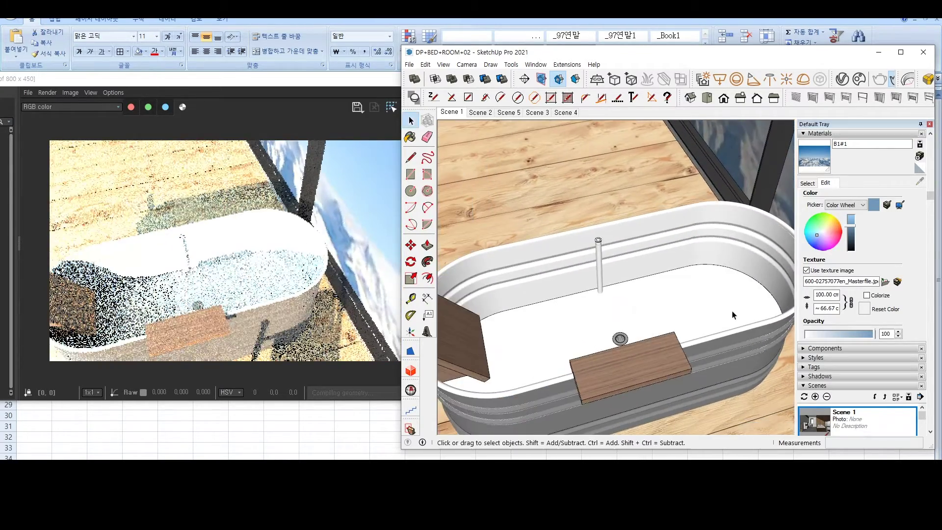
pyautogui.click(806, 182)
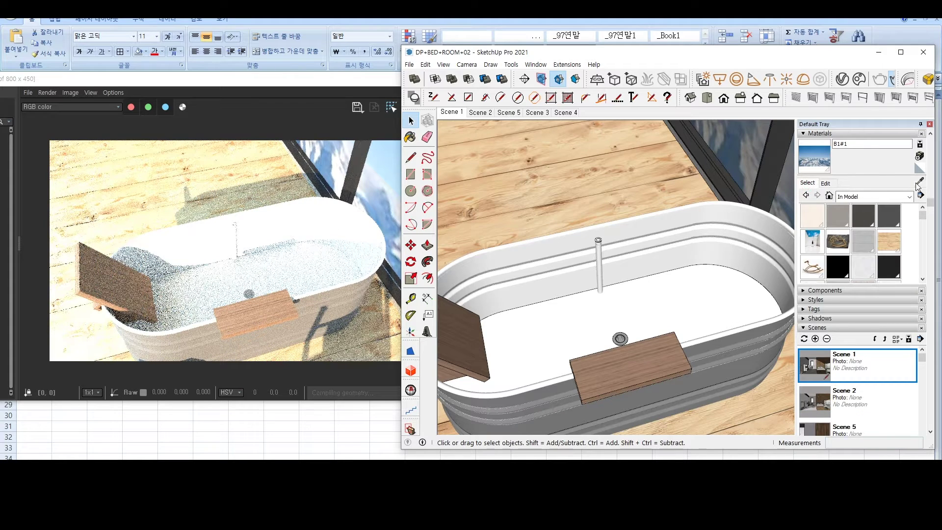
pyautogui.click(841, 79)
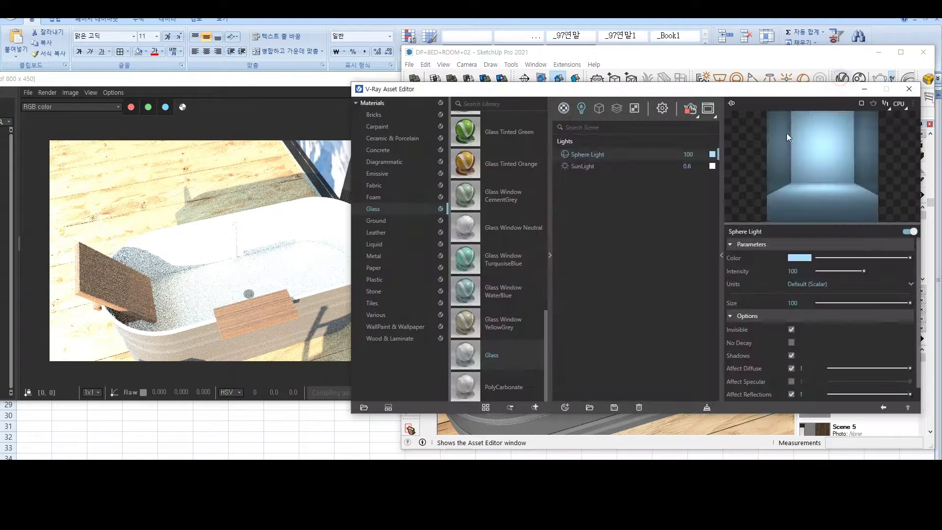
pyautogui.click(811, 288)
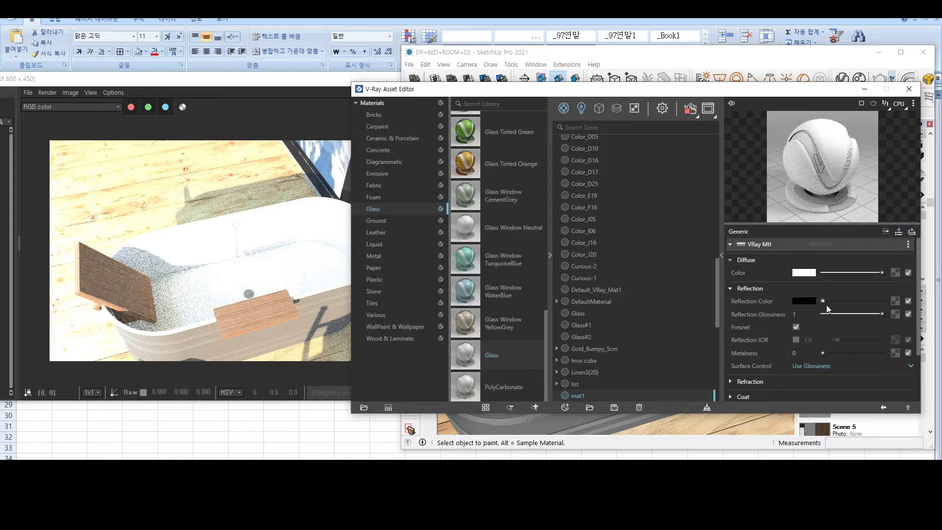
pyautogui.moveTo(829, 303); pyautogui.dragTo(874, 302)
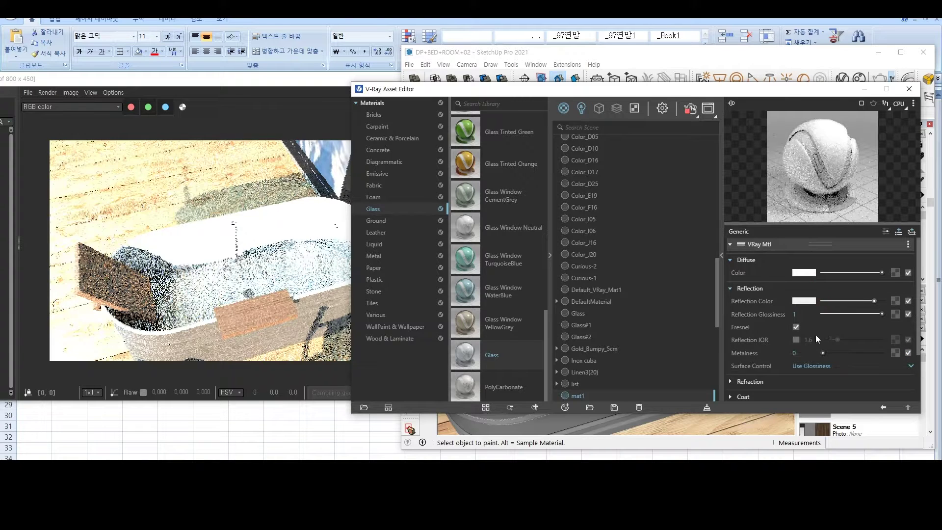
# Set the mat1 material's metalness to 0.1 and reflection glossiness to 0.9, and close the asset editor
pyautogui.moveTo(823, 352); pyautogui.dragTo(826, 353)
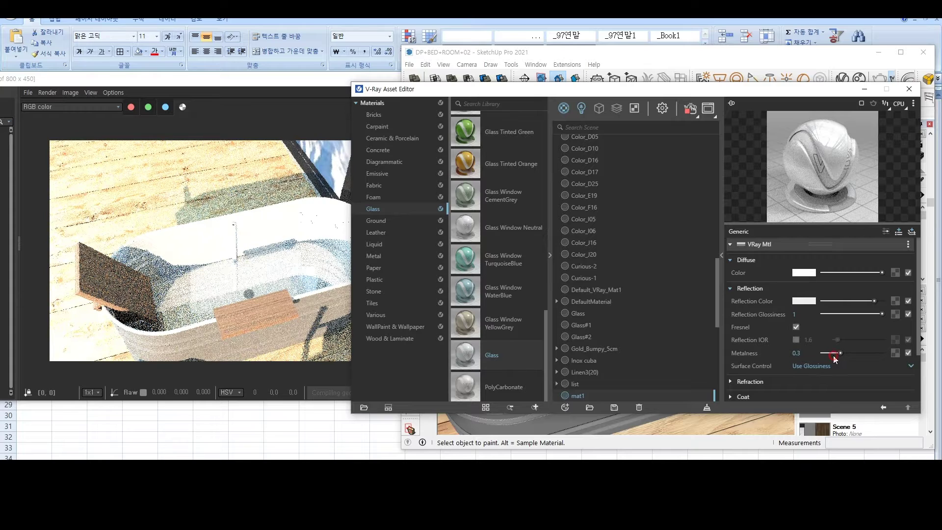
pyautogui.click(829, 353)
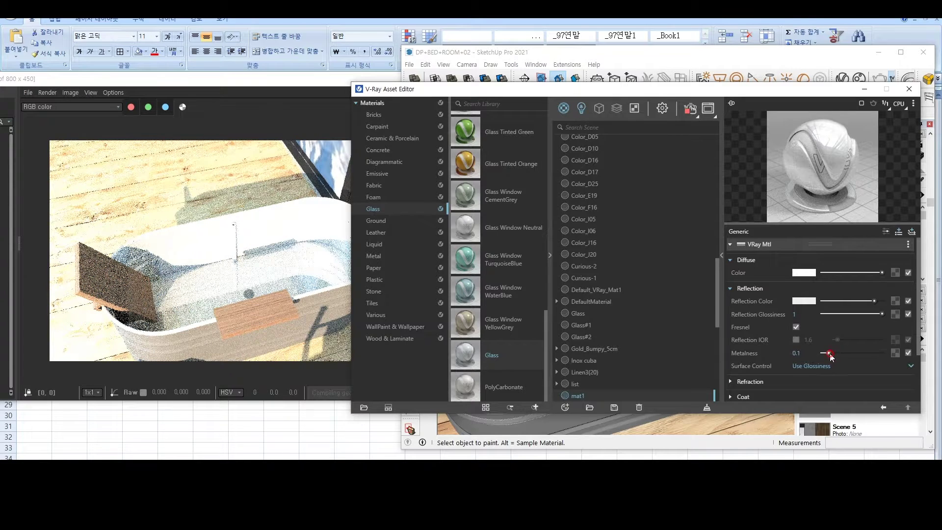
pyautogui.click(869, 317)
pyautogui.click(876, 314)
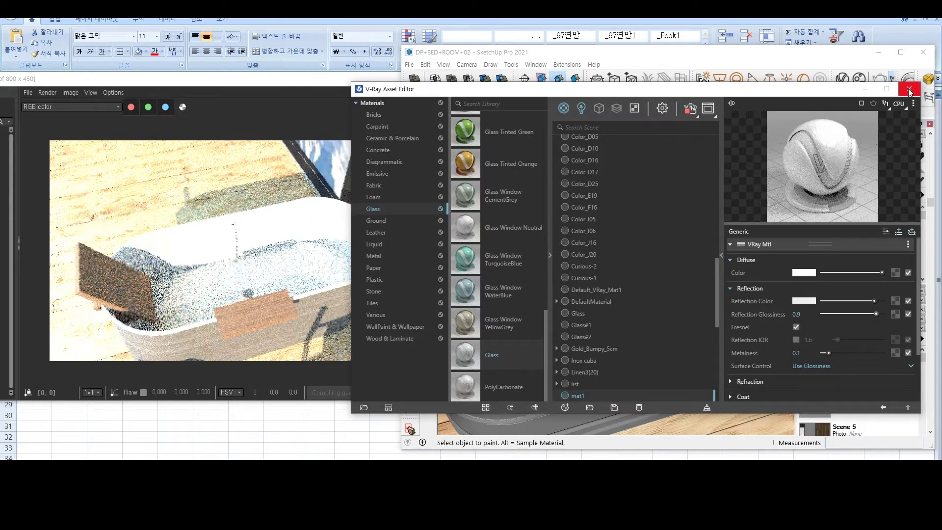
pyautogui.click(909, 89)
# Copy the bathtub's inner floor face and paste the copy outside the tub's own group
pyautogui.click(653, 289)
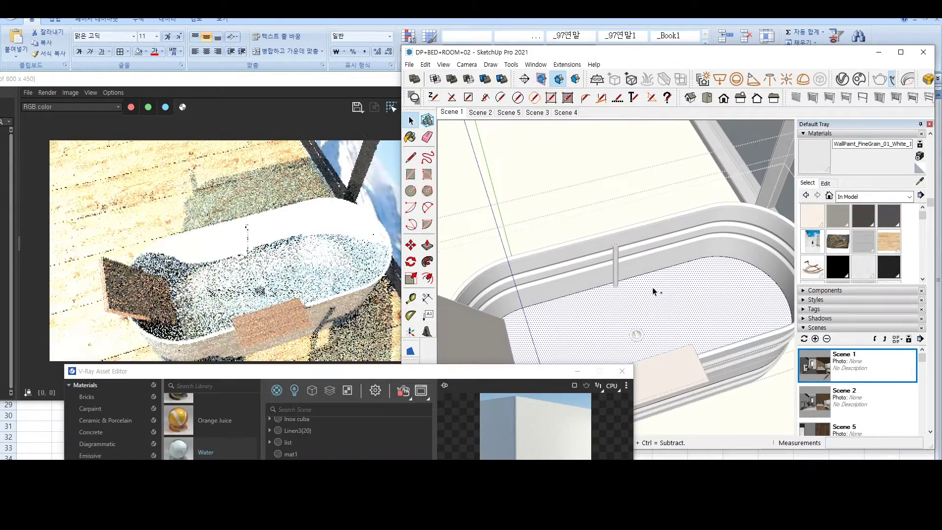
pyautogui.hotkey('ctrl', 'c')
pyautogui.press('Escape')
pyautogui.press('Escape')
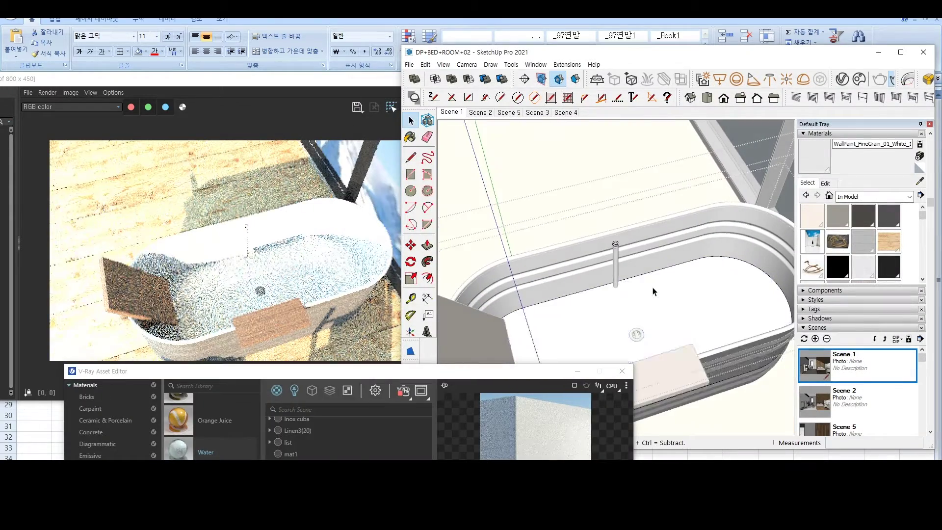
pyautogui.hotkey('ctrl', 'v')
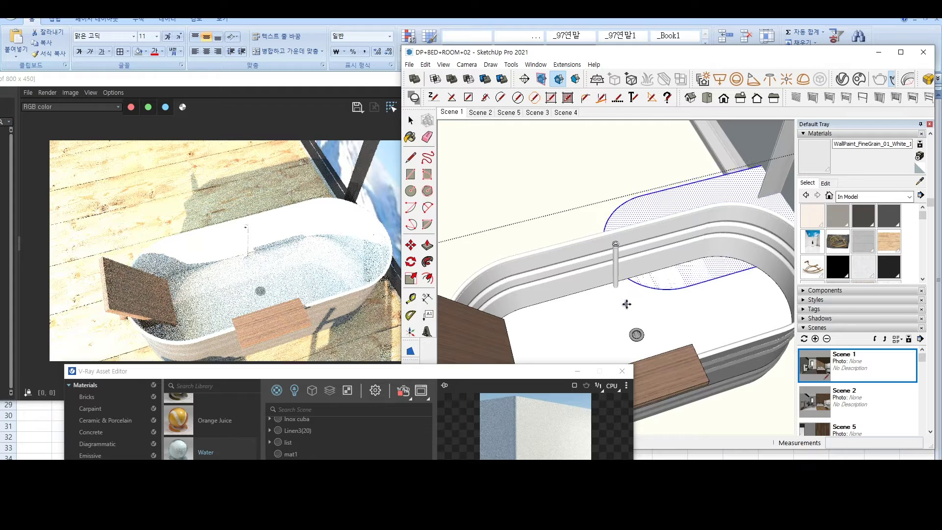
# Place the pasted floor face over the bathtub at about rim height
pyautogui.scroll(6, 626, 300)
pyautogui.doubleClick(864, 374)
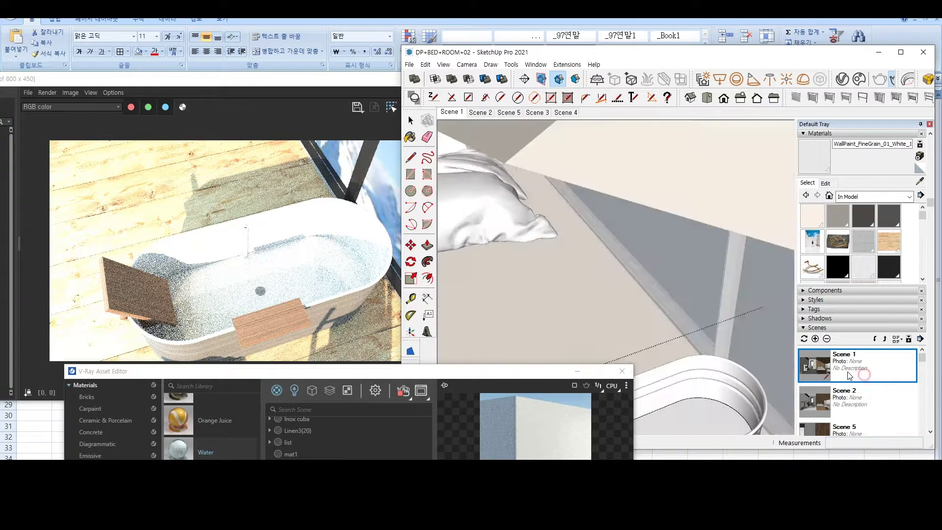
pyautogui.moveTo(705, 364); pyautogui.dragTo(780, 373, button='middle')
pyautogui.moveTo(686, 337)
pyautogui.keyDown('shift'); pyautogui.mouseDown(button='middle')
pyautogui.moveTo(510, 304)
pyautogui.moveTo(530, 344)
pyautogui.mouseUp(button='middle'); pyautogui.keyUp('shift')
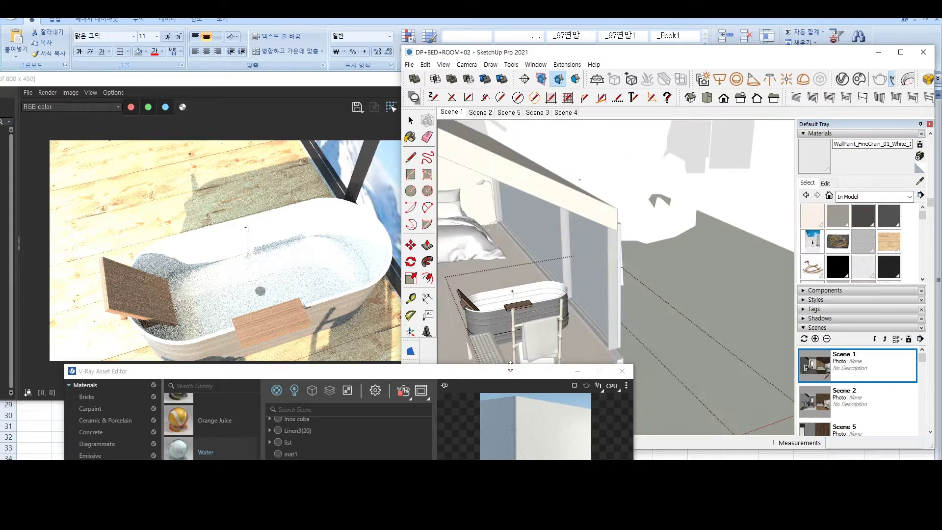
pyautogui.keyDown('shift'); pyautogui.moveTo(461, 314); pyautogui.dragTo(492, 295, button='middle'); pyautogui.keyUp('shift')
pyautogui.scroll(3, 488, 307)
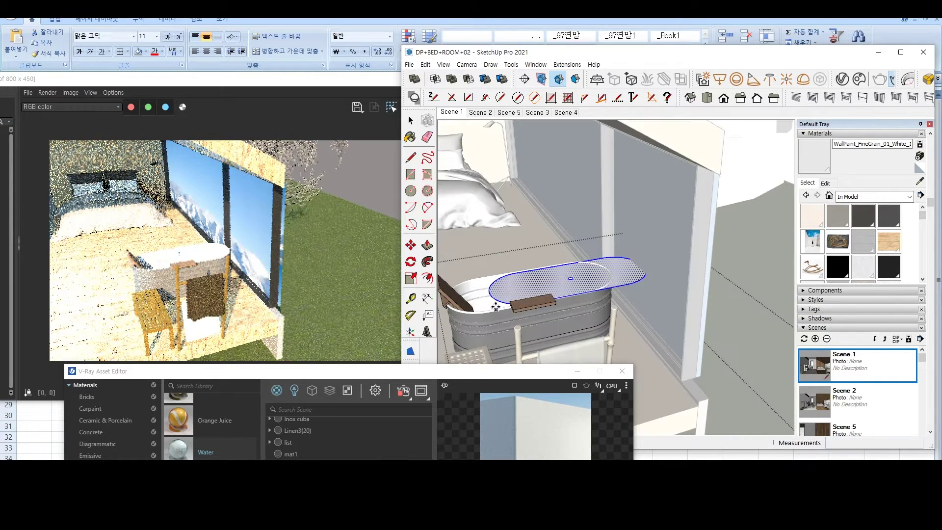
pyautogui.keyDown('shift'); pyautogui.moveTo(508, 308); pyautogui.dragTo(629, 262, button='middle'); pyautogui.keyUp('shift')
pyautogui.scroll(4, 629, 257)
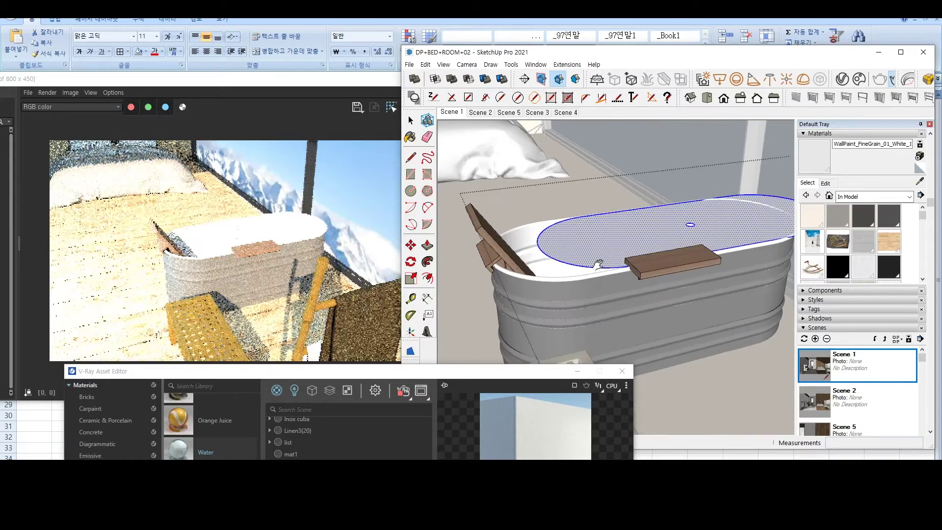
# Turn the pasted face into its own group or component and erase the drain hole outline inside it
pyautogui.rightClick(627, 252)
pyautogui.press('g')
pyautogui.doubleClick(690, 221)
pyautogui.press('e')
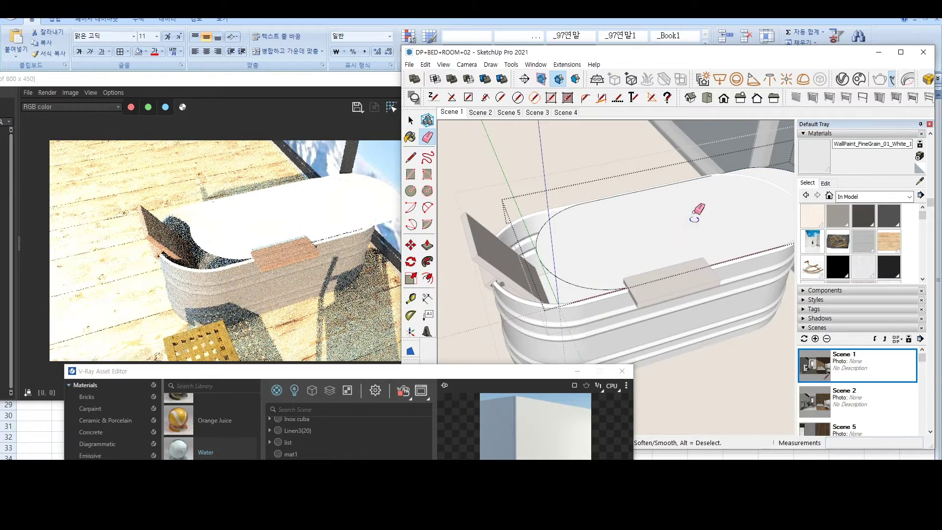
pyautogui.press('space')
pyautogui.press('Escape')
# Extrude the oval face upward into a thin slab with Push/Pull
pyautogui.moveTo(686, 226); pyautogui.dragTo(623, 244, button='middle')
pyautogui.click(639, 248)
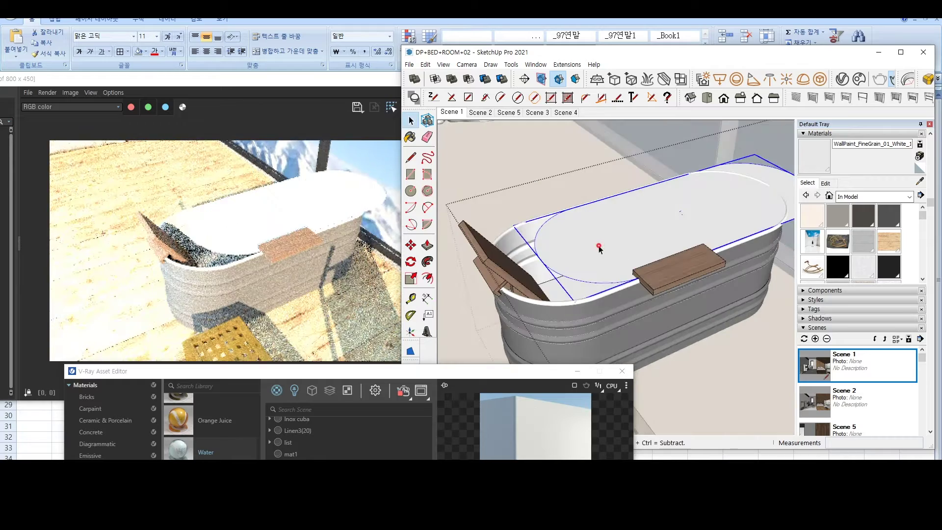
pyautogui.doubleClick(604, 257)
pyautogui.click(604, 256)
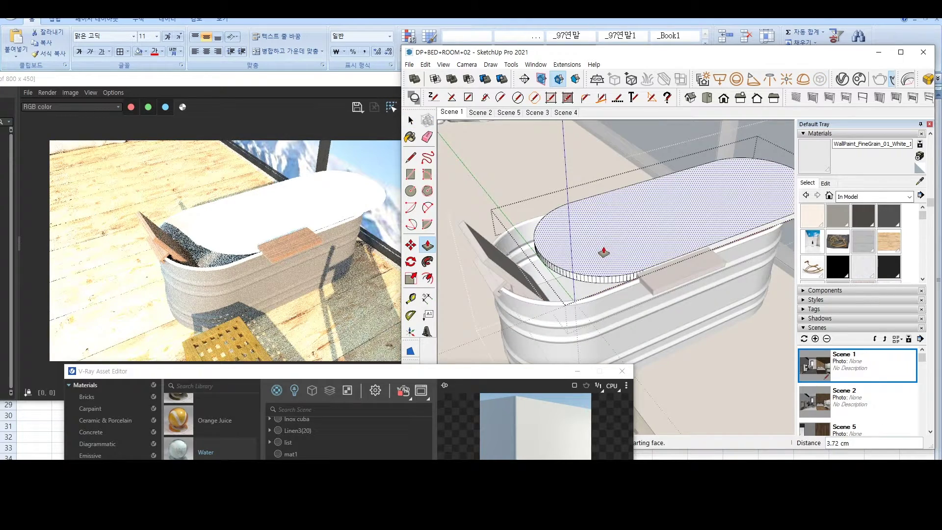
pyautogui.press('Return')
pyautogui.press('space')
pyautogui.press('Escape')
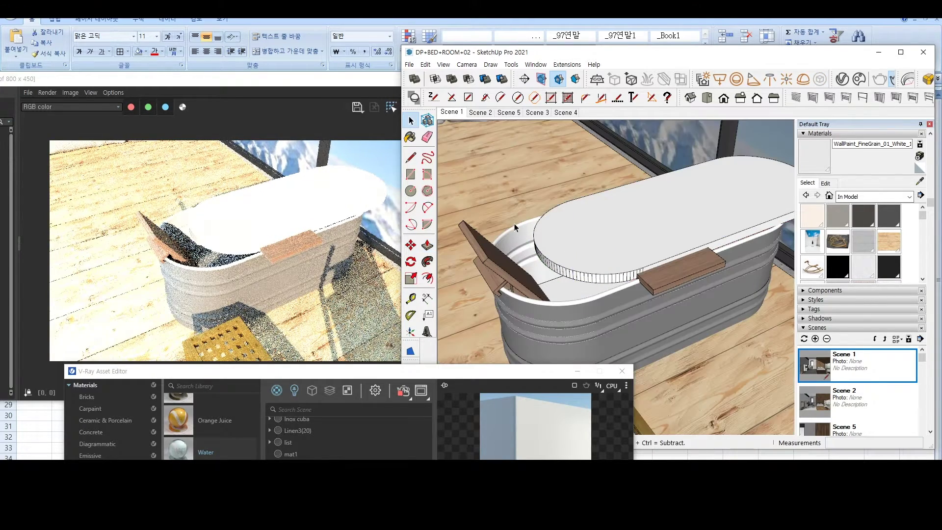
# Apply the Water material from the liquid library to all faces of the oval slab
pyautogui.doubleClick(596, 242)
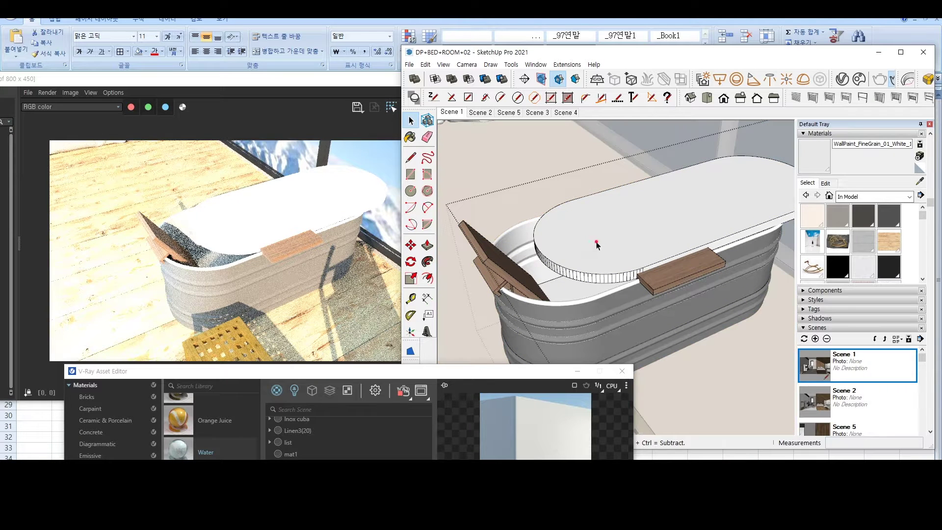
pyautogui.click(412, 138)
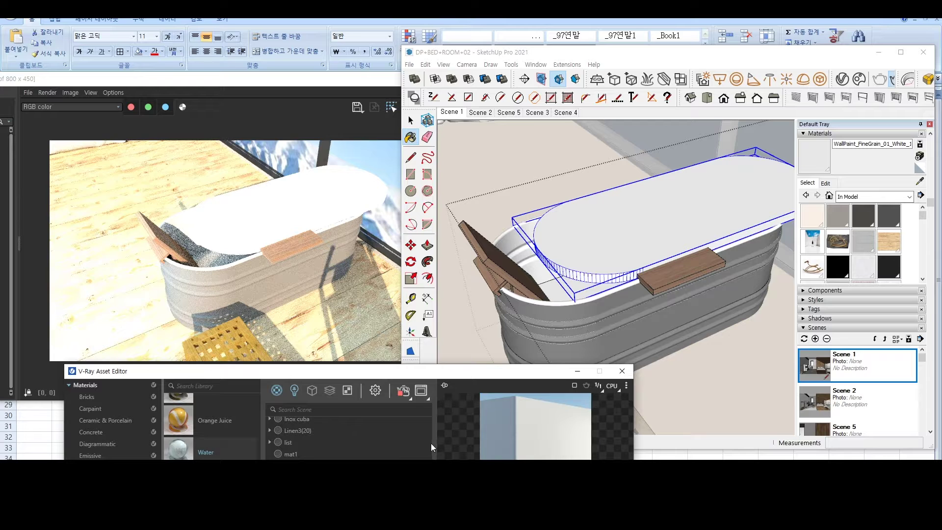
pyautogui.moveTo(432, 371)
pyautogui.mouseDown()
pyautogui.moveTo(507, 263)
pyautogui.moveTo(493, 308)
pyautogui.mouseUp()
pyautogui.click(581, 222)
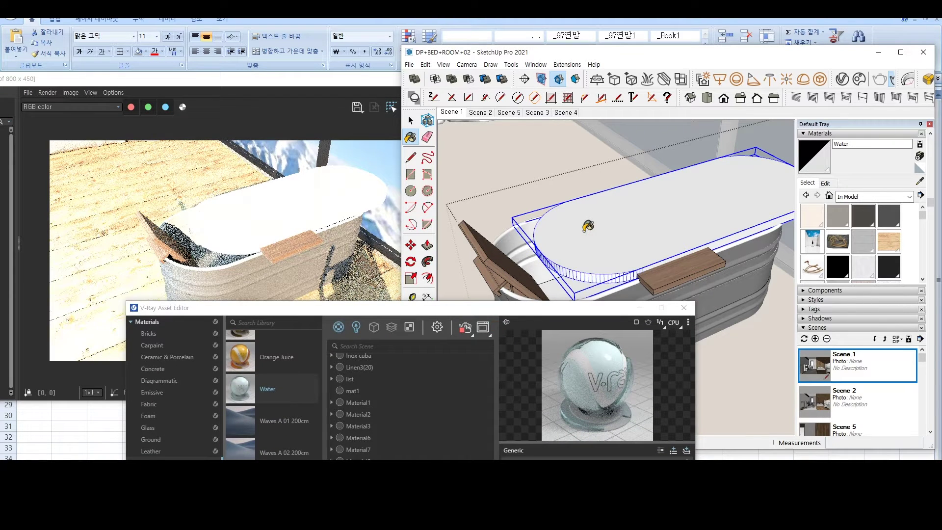
pyautogui.press('space')
pyautogui.doubleClick(589, 243)
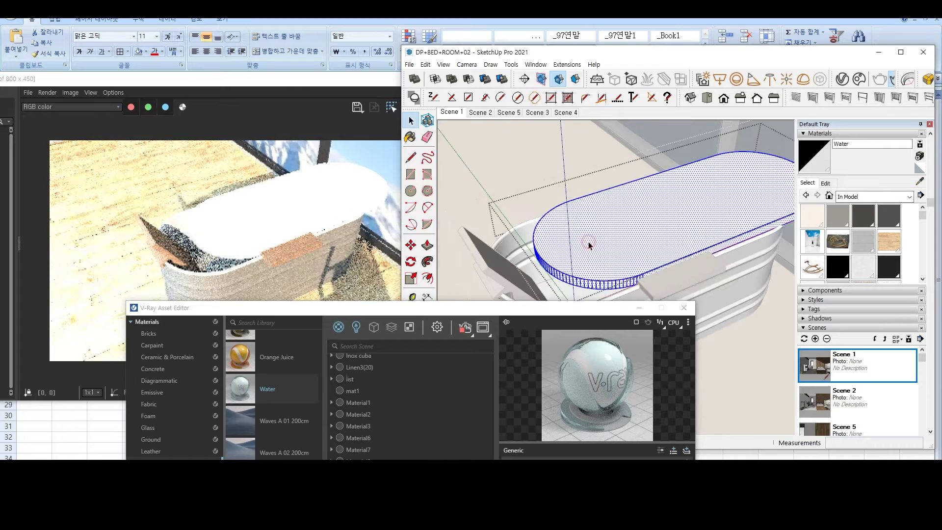
pyautogui.click(559, 240)
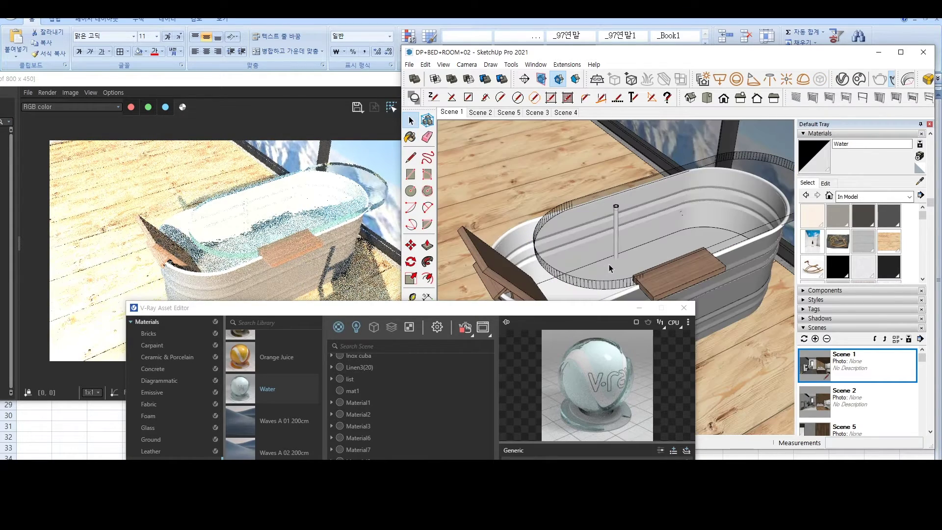
# Move the water slab horizontally about 28 cm so it lines up with the inside of the bathtub
pyautogui.click(265, 219)
pyautogui.moveTo(653, 237)
pyautogui.mouseDown(button='middle')
pyautogui.moveTo(641, 263)
pyautogui.moveTo(514, 226)
pyautogui.mouseUp(button='middle')
pyautogui.scroll(1, 741, 169)
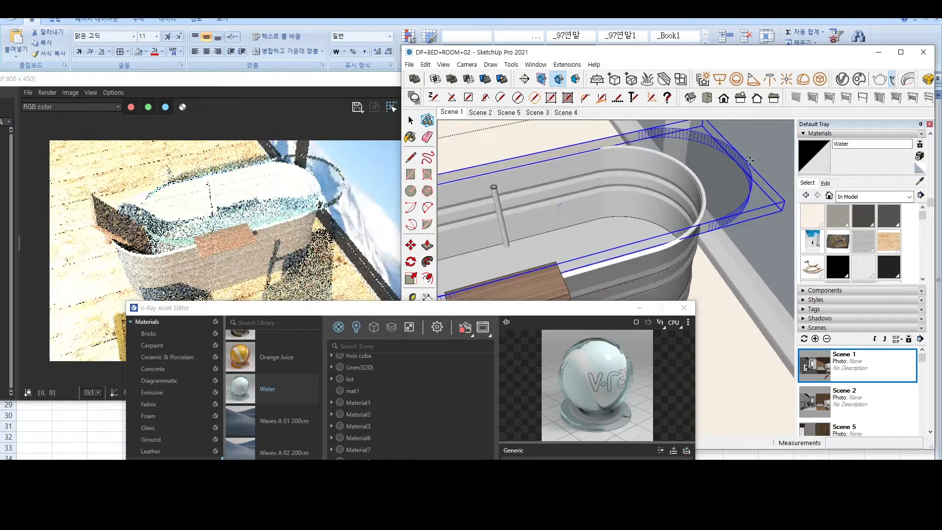
pyautogui.press('m')
pyautogui.click(741, 160)
pyautogui.scroll(2, 694, 180)
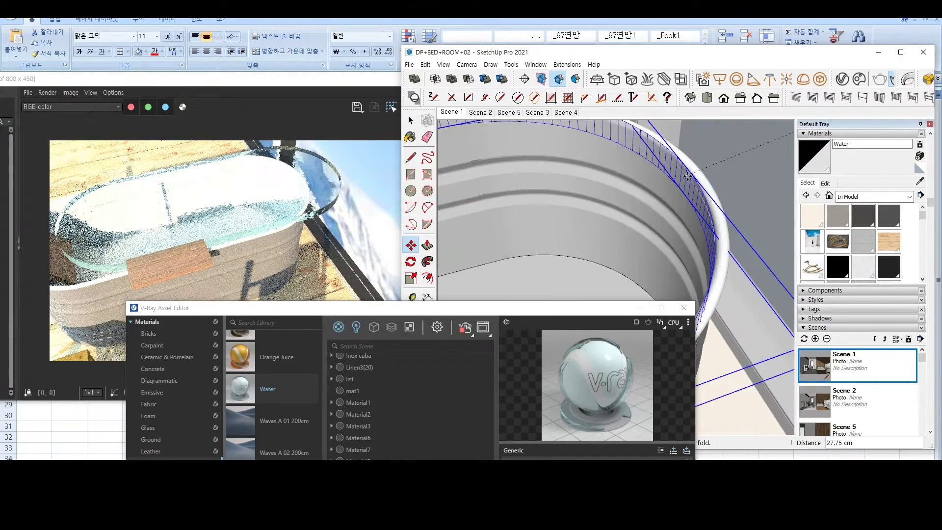
# Lower the water slab vertically into the bathtub
pyautogui.scroll(-5, 626, 243)
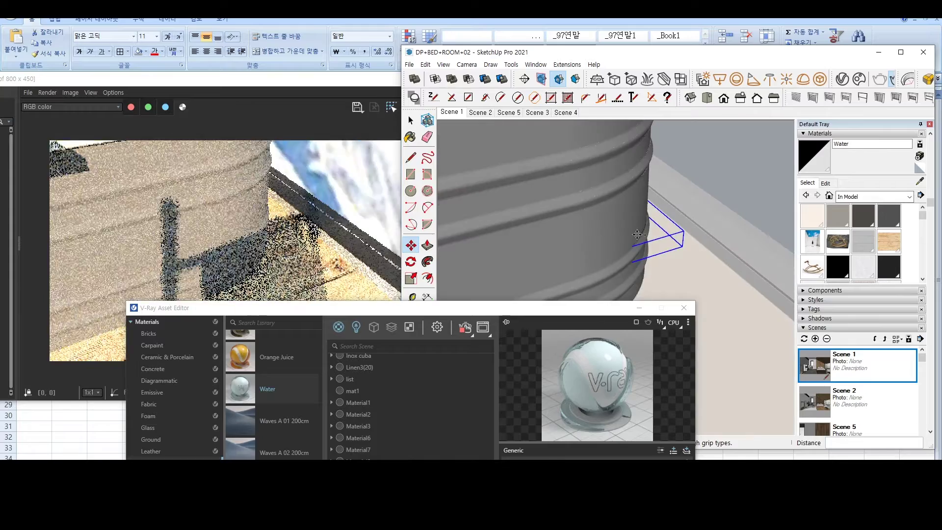
pyautogui.scroll(-2, 689, 170)
pyautogui.click(697, 152)
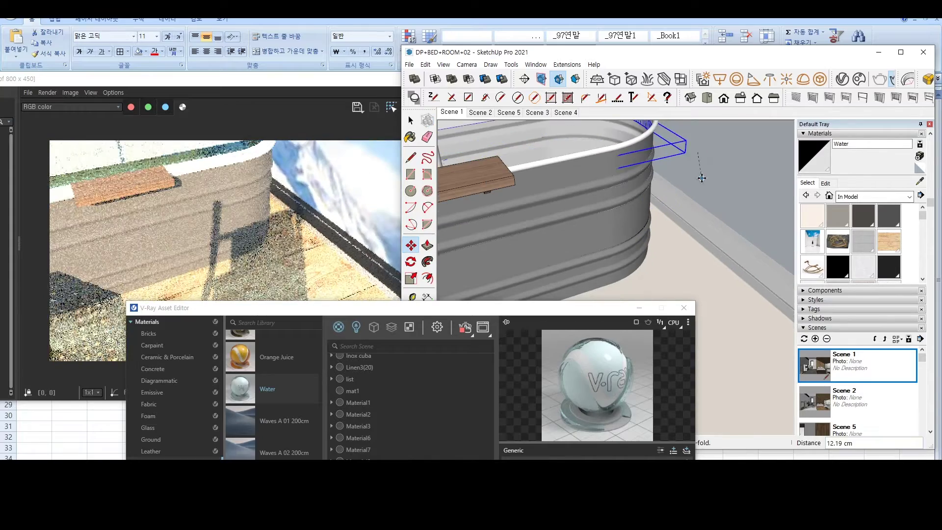
pyautogui.press('Return')
pyautogui.keyDown('shift'); pyautogui.moveTo(652, 177); pyautogui.dragTo(706, 242, button='middle'); pyautogui.keyUp('shift')
pyautogui.press('space')
pyautogui.scroll(-1, 641, 259)
pyautogui.scroll(1, 580, 225)
pyautogui.scroll(-2, 580, 225)
pyautogui.moveTo(565, 206)
pyautogui.keyDown('shift'); pyautogui.mouseDown(button='middle')
pyautogui.moveTo(710, 205)
pyautogui.moveTo(562, 227)
pyautogui.mouseUp(button='middle'); pyautogui.keyUp('shift')
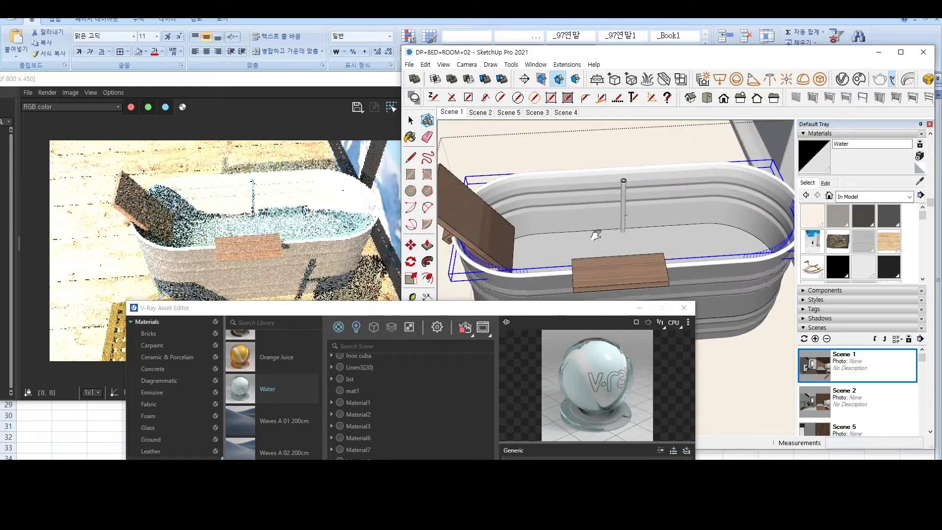
# Examine the water level inside the bathtub in both the model view and the interactive render
pyautogui.moveTo(579, 240)
pyautogui.mouseDown(button='middle')
pyautogui.moveTo(746, 255)
pyautogui.moveTo(721, 223)
pyautogui.moveTo(707, 240)
pyautogui.moveTo(700, 216)
pyautogui.mouseUp(button='middle')
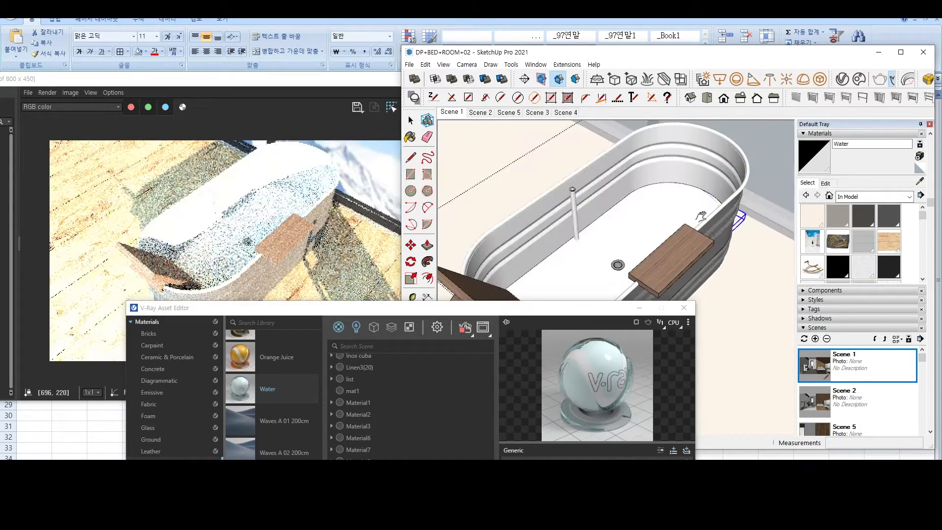
pyautogui.moveTo(637, 221)
pyautogui.mouseDown(button='middle')
pyautogui.moveTo(608, 231)
pyautogui.moveTo(684, 201)
pyautogui.moveTo(716, 224)
pyautogui.moveTo(937, 271)
pyautogui.mouseUp(button='middle')
pyautogui.click(853, 372)
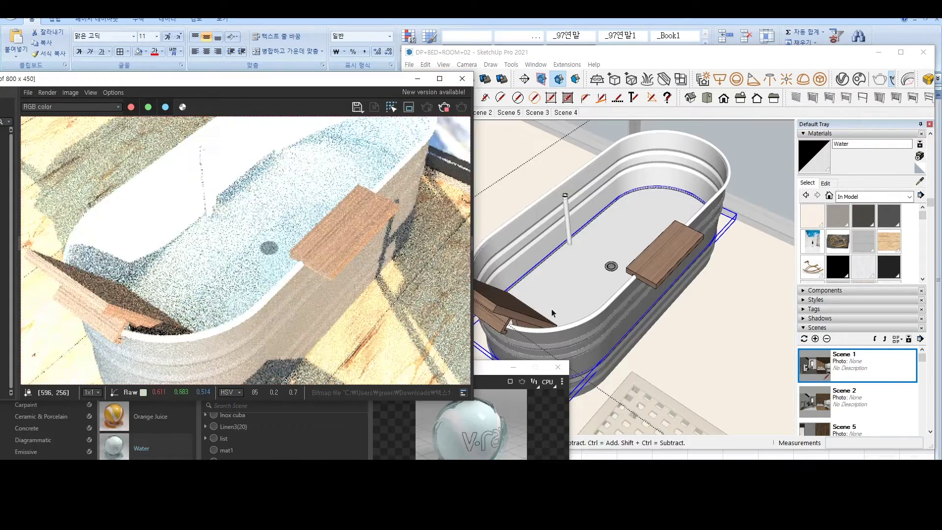
pyautogui.click(553, 313)
pyautogui.scroll(5, 600, 289)
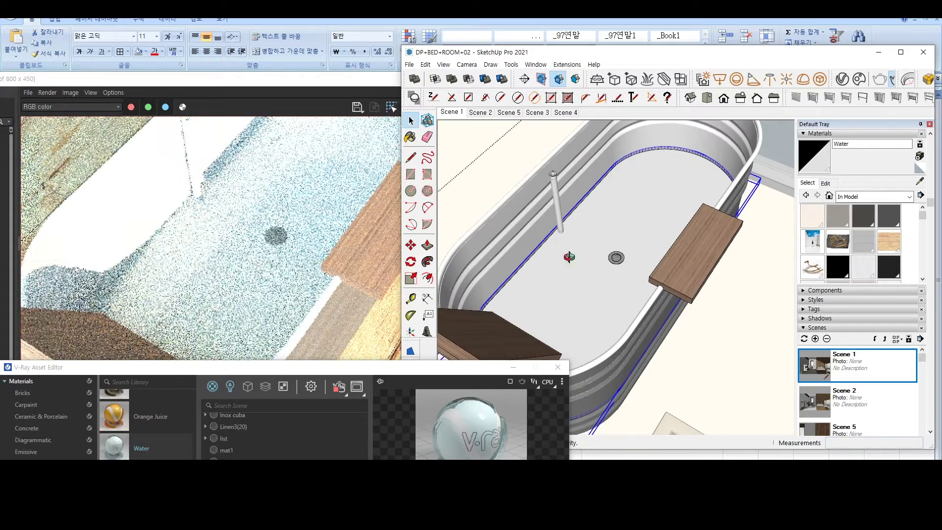
pyautogui.scroll(-3, 568, 254)
pyautogui.moveTo(563, 227)
pyautogui.keyDown('shift'); pyautogui.mouseDown(button='middle')
pyautogui.moveTo(584, 219)
pyautogui.moveTo(620, 259)
pyautogui.moveTo(637, 216)
pyautogui.mouseUp(button='middle'); pyautogui.keyUp('shift')
# Raise the camera's exposure value in the render settings to darken the interactive render
pyautogui.click(838, 83)
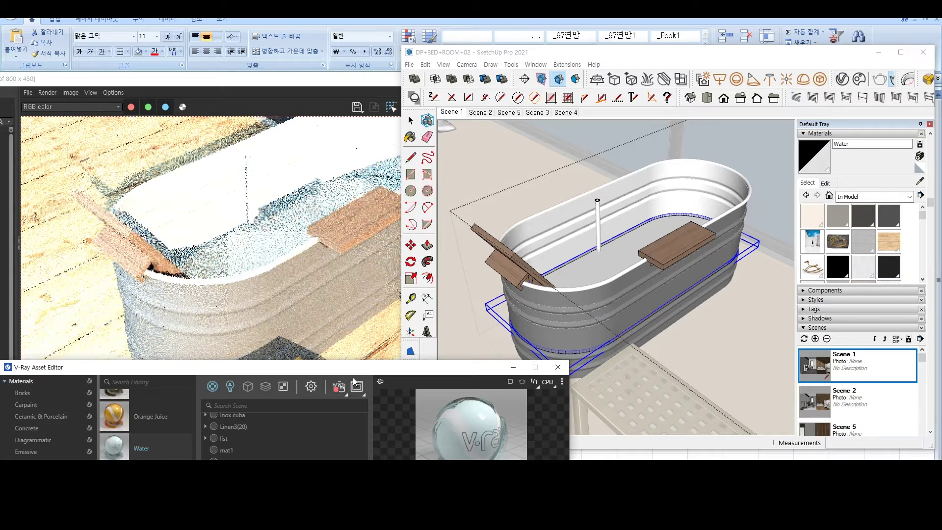
pyautogui.click(311, 386)
pyautogui.moveTo(333, 370); pyautogui.dragTo(568, 192)
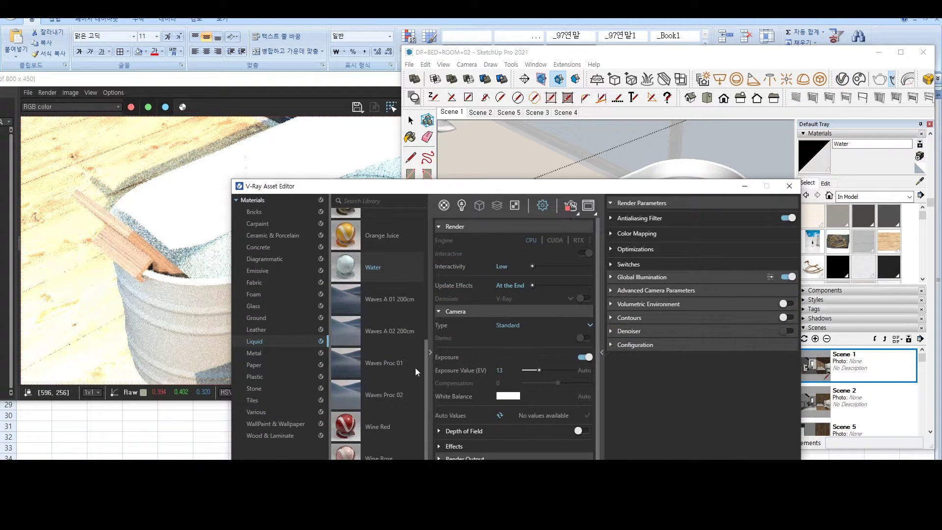
pyautogui.moveTo(673, 191)
pyautogui.mouseDown()
pyautogui.moveTo(552, 430)
pyautogui.moveTo(542, 421)
pyautogui.mouseUp()
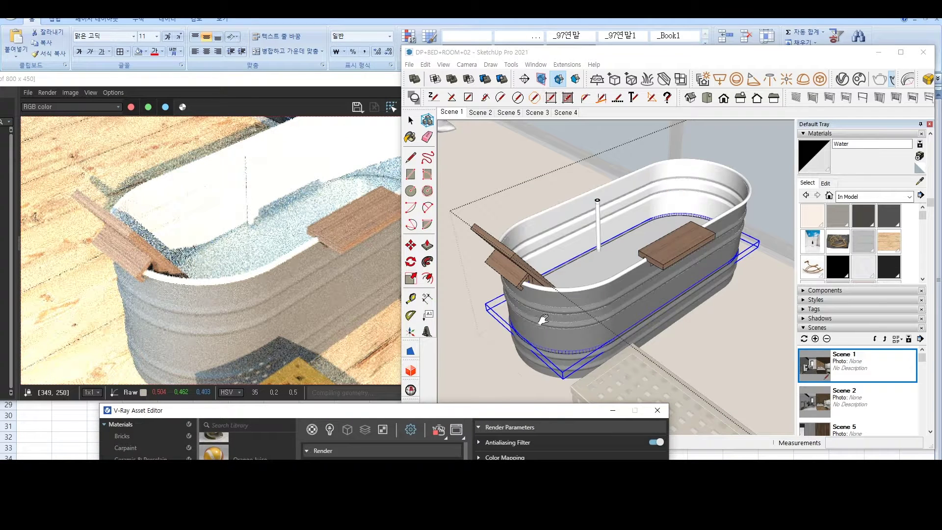
# Raise the water slab vertically by 3 cm inside the bathtub
pyautogui.moveTo(648, 226)
pyautogui.mouseDown(button='middle')
pyautogui.moveTo(521, 273)
pyautogui.moveTo(743, 280)
pyautogui.mouseUp(button='middle')
pyautogui.press('m')
pyautogui.click(679, 229)
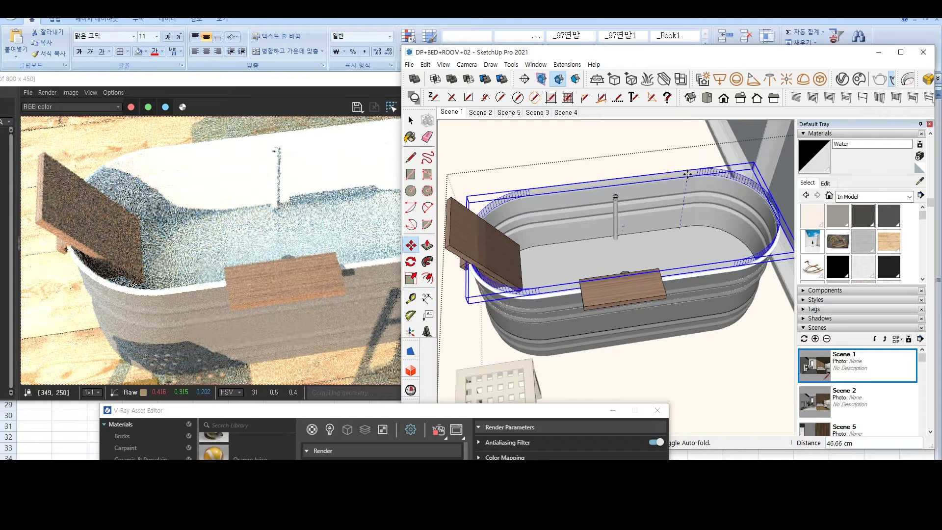
pyautogui.write('3')
pyautogui.press('Return')
pyautogui.press('space')
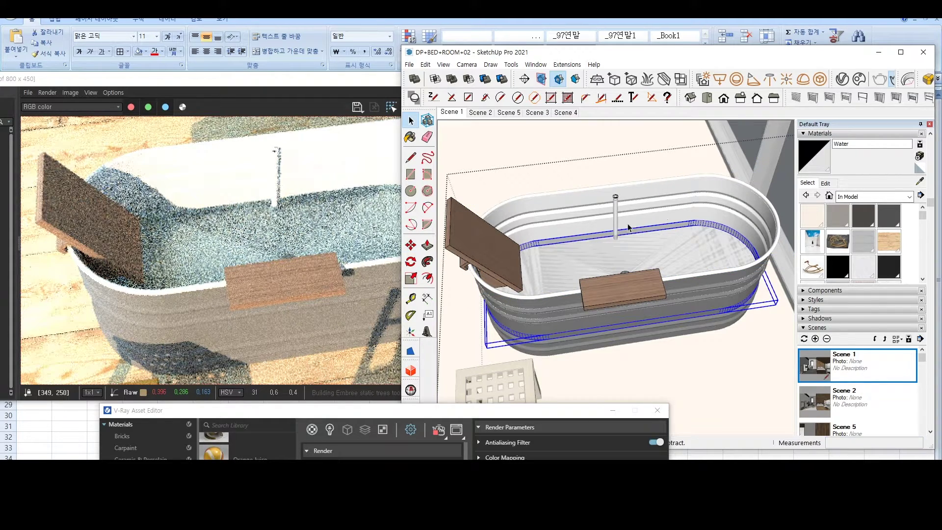
# Move the water slab up another 5 cm, clear of the bathtub floor
pyautogui.press('m')
pyautogui.scroll(1, 661, 221)
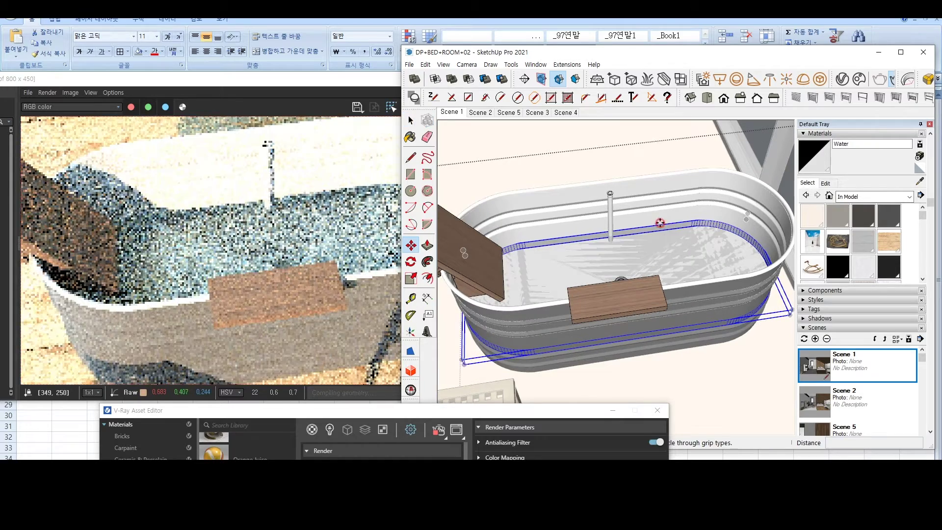
pyautogui.click(660, 222)
pyautogui.write('5')
pyautogui.press('Return')
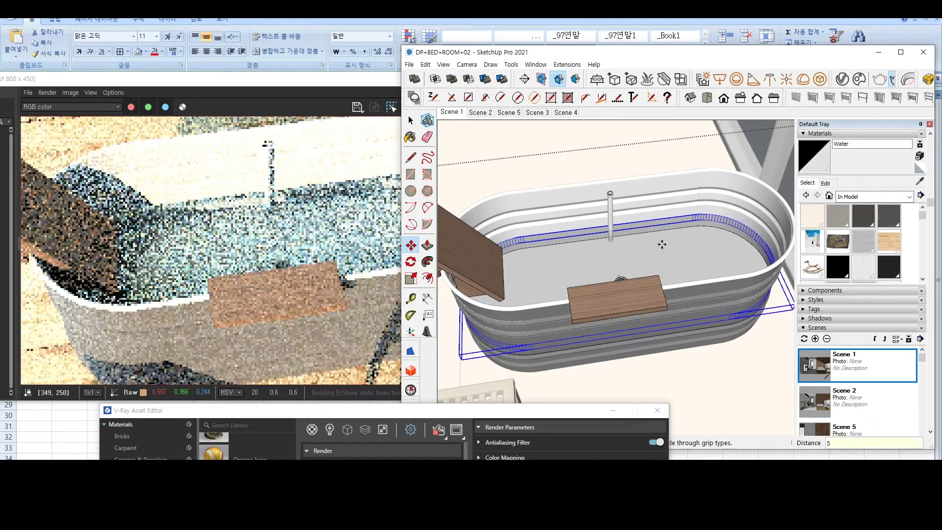
pyautogui.press('space')
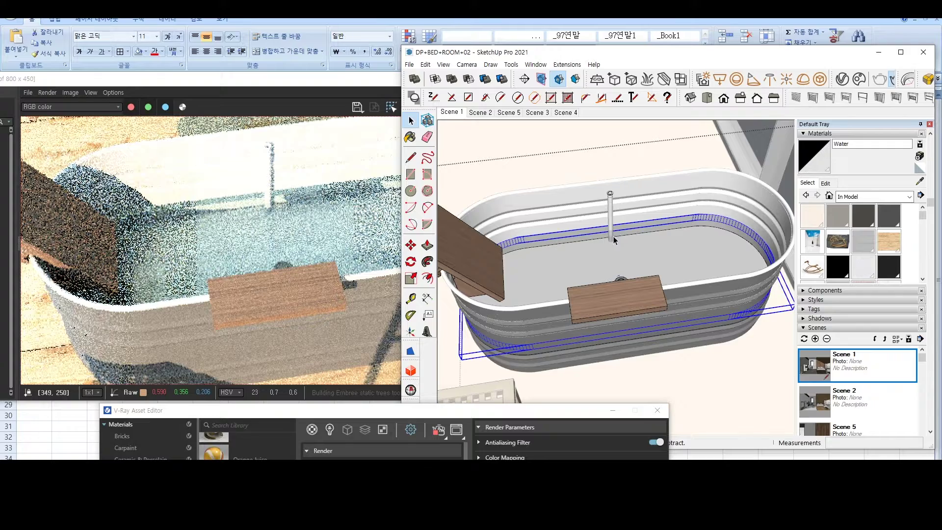
# Open the round drain fitting on the bathtub floor for editing and select all of its connected geometry
pyautogui.doubleClick(653, 209)
pyautogui.moveTo(652, 205)
pyautogui.mouseDown(button='middle')
pyautogui.moveTo(595, 316)
pyautogui.moveTo(623, 280)
pyautogui.mouseUp(button='middle')
pyautogui.click(621, 281)
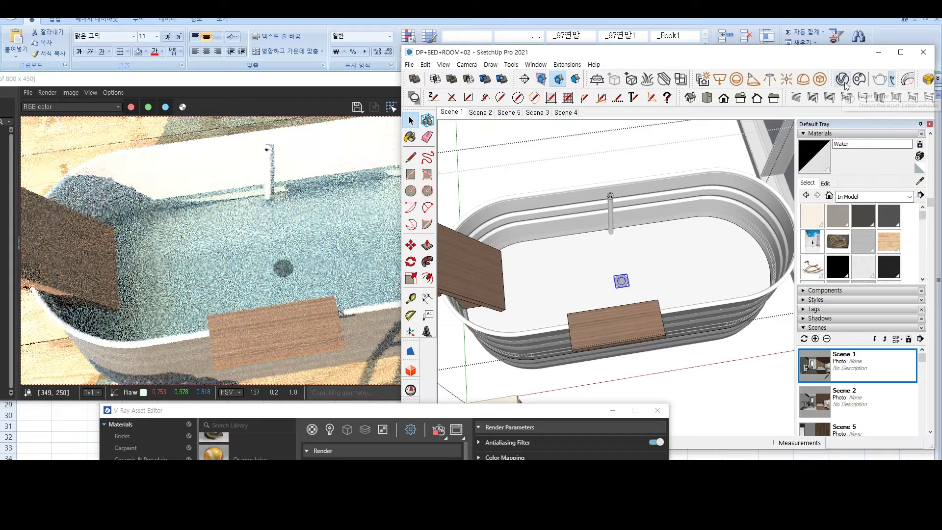
pyautogui.scroll(8, 706, 285)
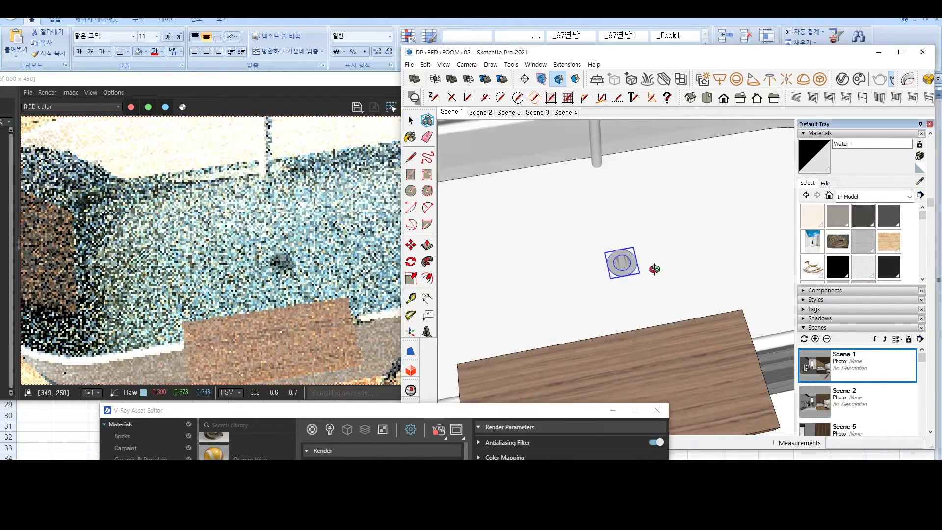
pyautogui.doubleClick(612, 265)
pyautogui.scroll(5, 613, 272)
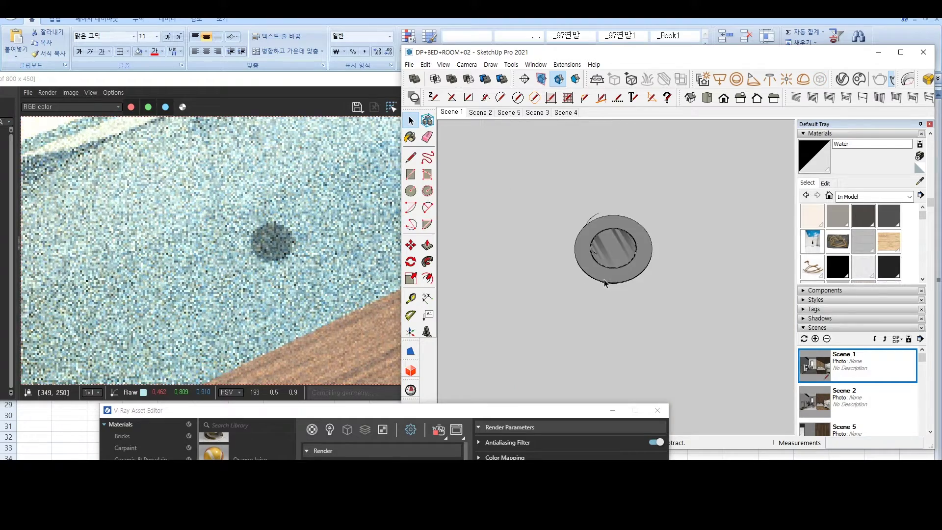
pyautogui.scroll(4, 609, 269)
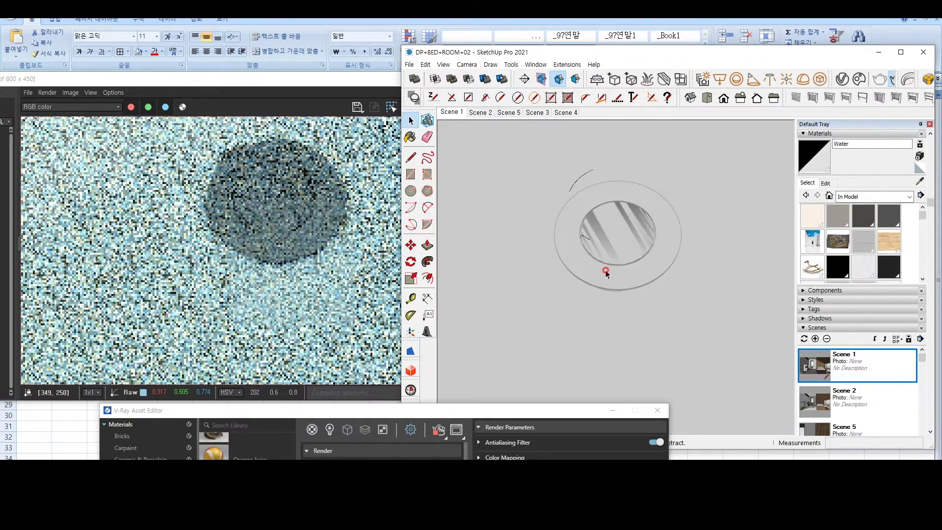
pyautogui.scroll(3, 607, 277)
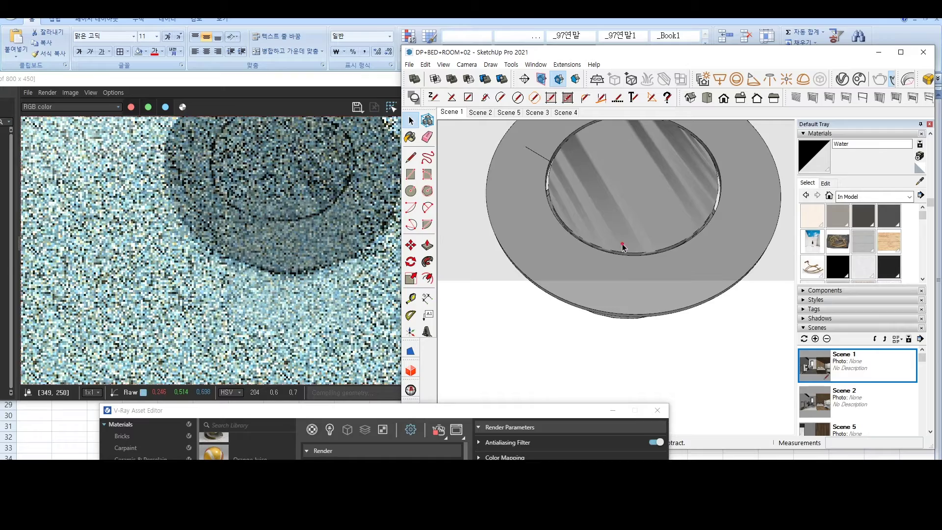
pyautogui.doubleClick(610, 307)
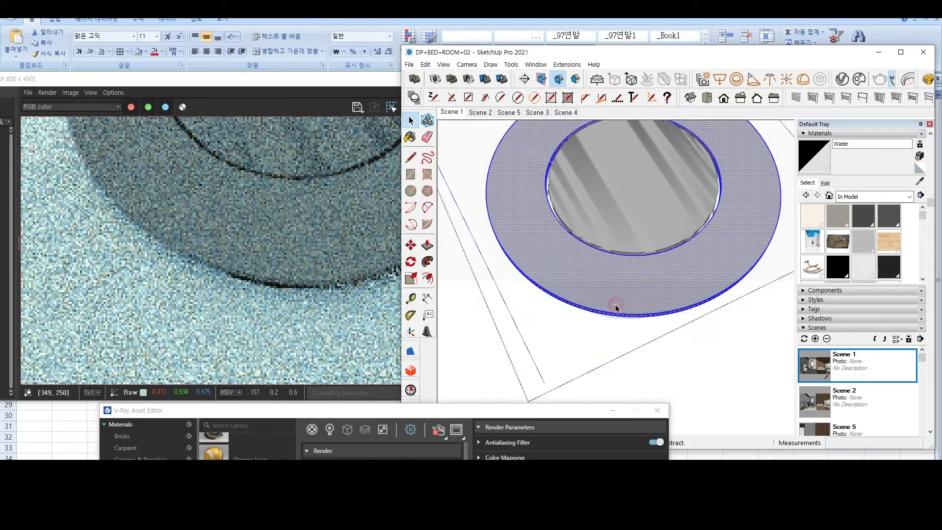
pyautogui.tripleClick(611, 300)
# Add the Aluminum Blurry preset from the V-Ray metal library to the scene's materials
pyautogui.moveTo(392, 411)
pyautogui.mouseDown()
pyautogui.moveTo(575, 289)
pyautogui.moveTo(640, 136)
pyautogui.mouseUp()
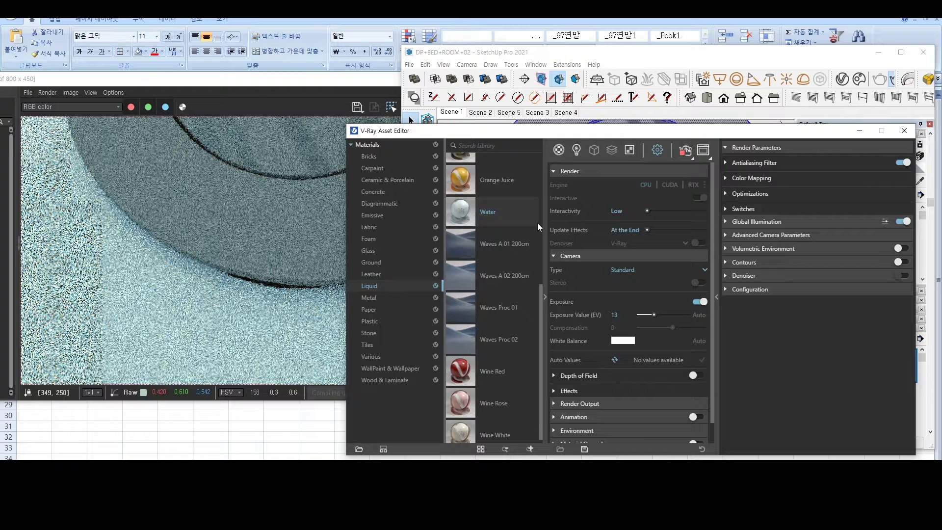
pyautogui.click(369, 297)
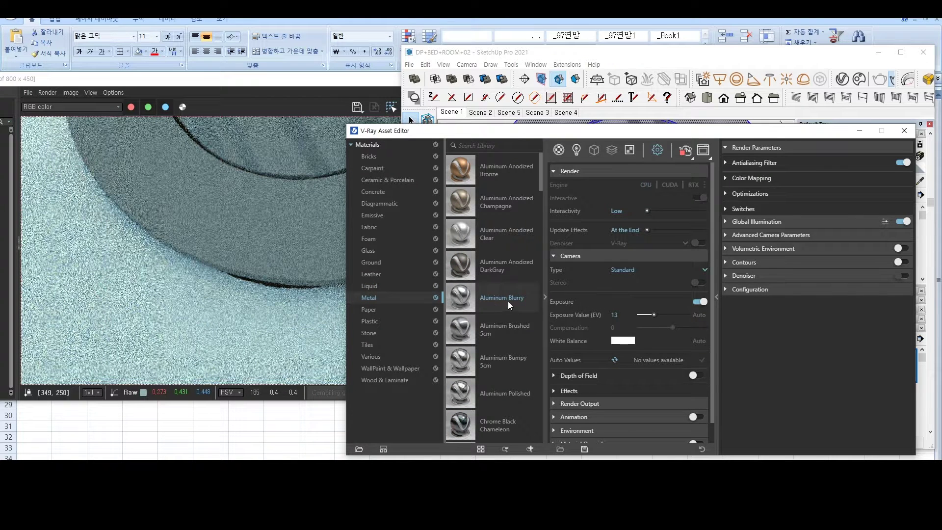
pyautogui.click(558, 149)
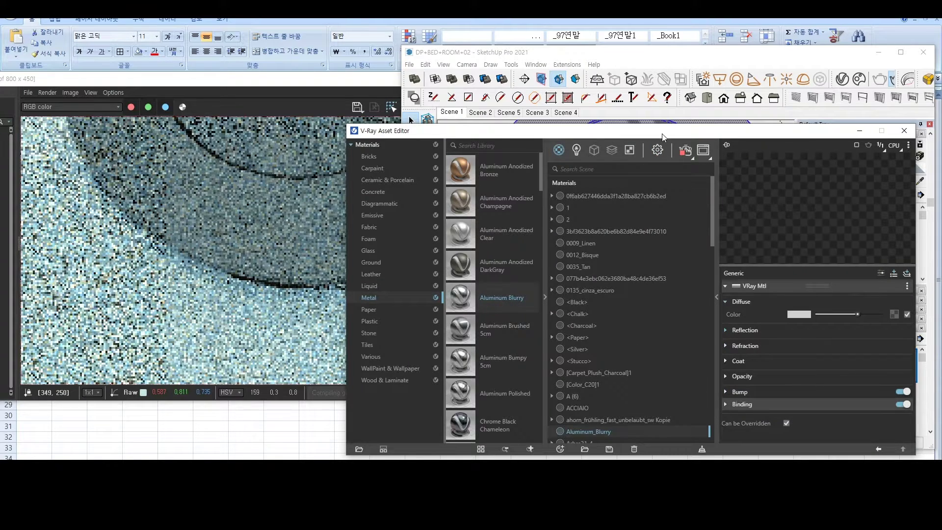
# Paint the selected drain fitting with the Aluminum_Blurry material and clear the selection
pyautogui.moveTo(661, 130); pyautogui.dragTo(512, 371)
pyautogui.click(410, 138)
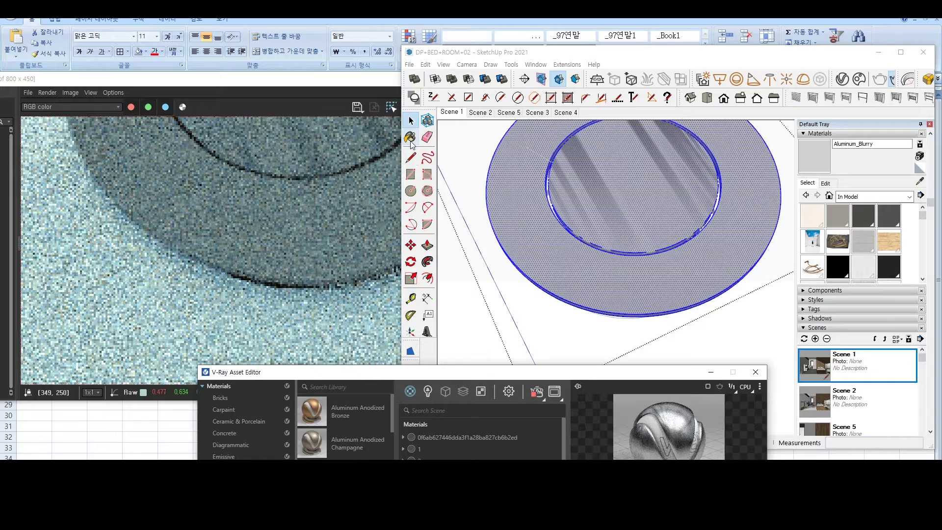
pyautogui.moveTo(581, 287)
pyautogui.mouseDown(button='middle')
pyautogui.moveTo(597, 273)
pyautogui.moveTo(557, 263)
pyautogui.moveTo(573, 247)
pyautogui.moveTo(555, 248)
pyautogui.mouseUp(button='middle')
pyautogui.scroll(-3, 317, 299)
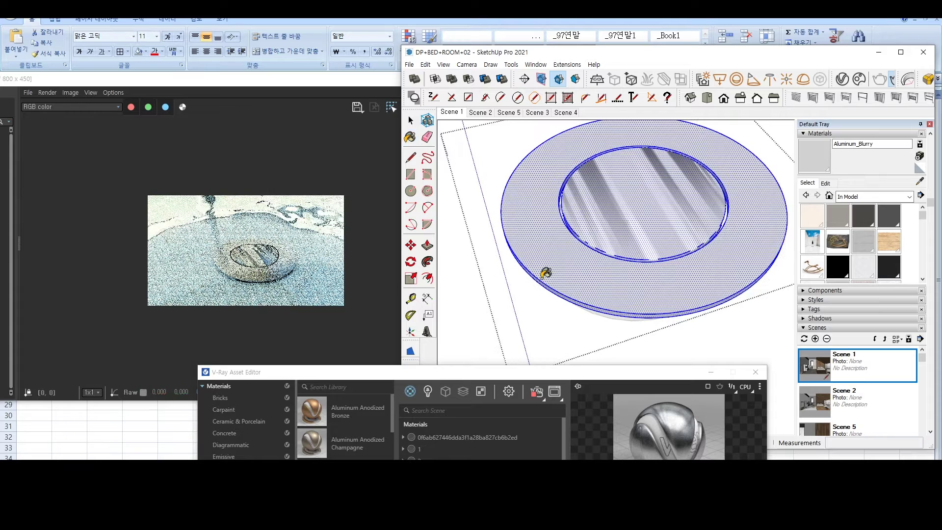
pyautogui.press('space')
pyautogui.moveTo(576, 298); pyautogui.dragTo(585, 297, button='middle')
pyautogui.press('Escape')
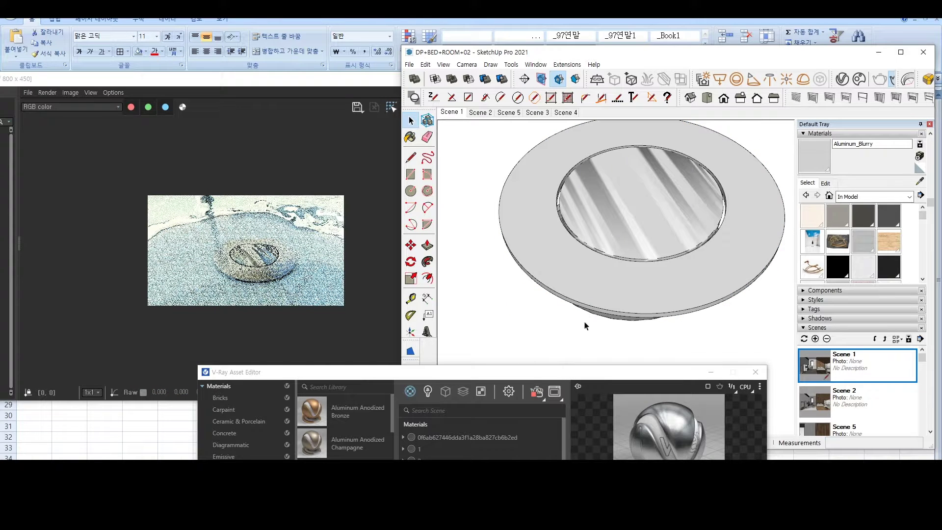
# Open the wooden board across the bathtub for editing and create a material named 3 from the 66_walnut wood fine medium color texture image
pyautogui.scroll(-6, 593, 322)
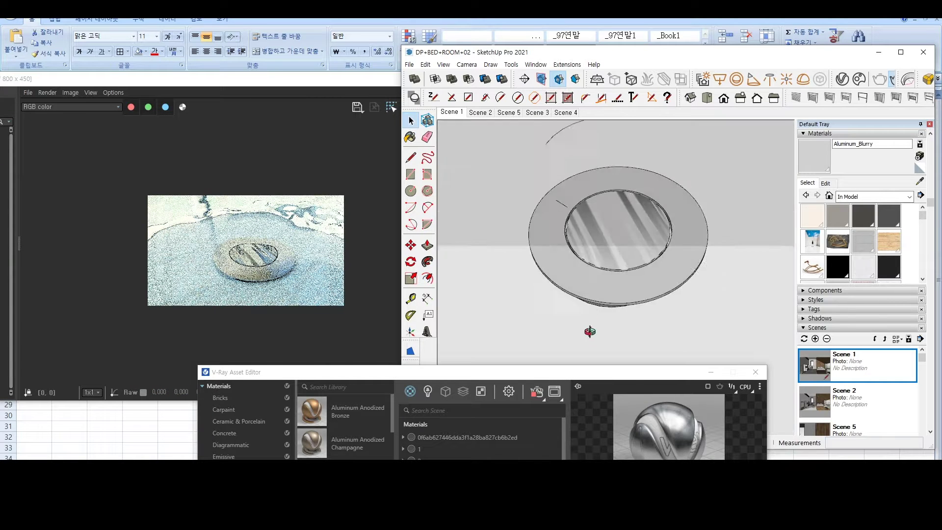
pyautogui.scroll(-8, 593, 322)
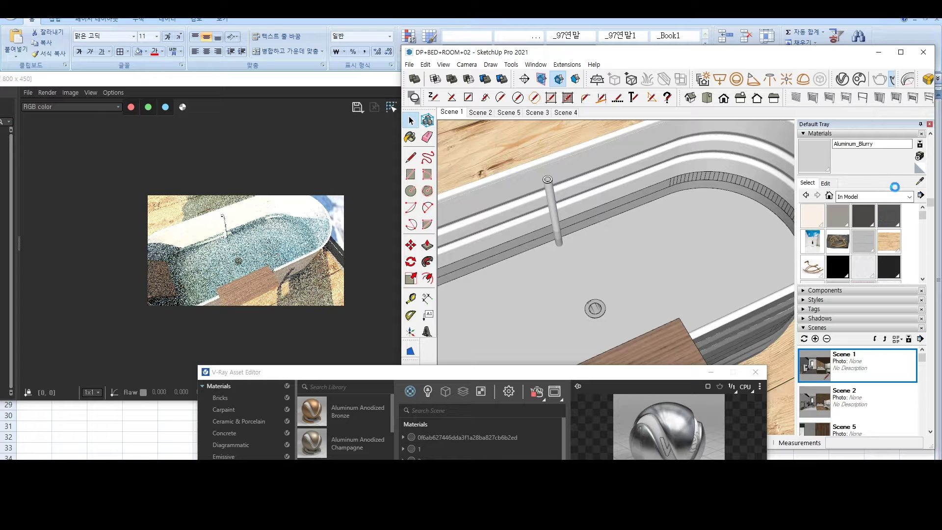
pyautogui.scroll(-2, 599, 331)
pyautogui.click(641, 346)
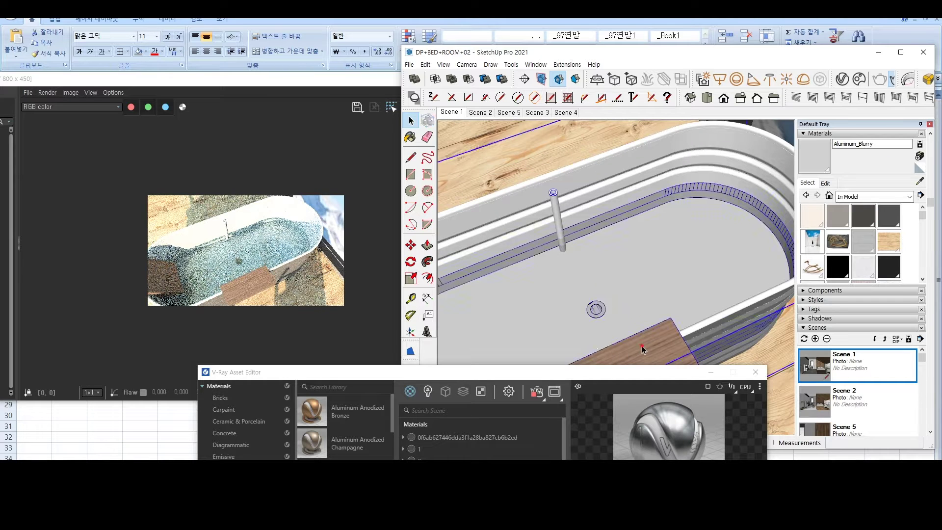
pyautogui.doubleClick(643, 347)
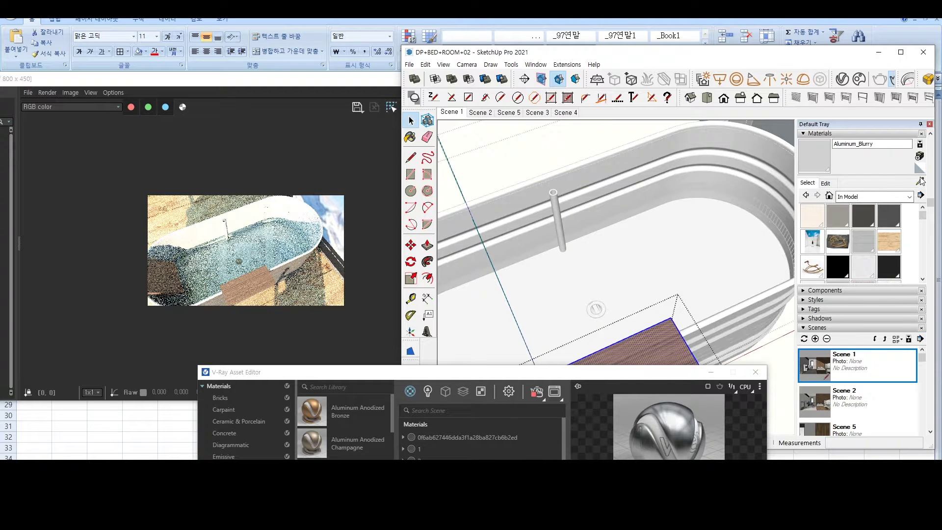
pyautogui.scroll(-3, 880, 238)
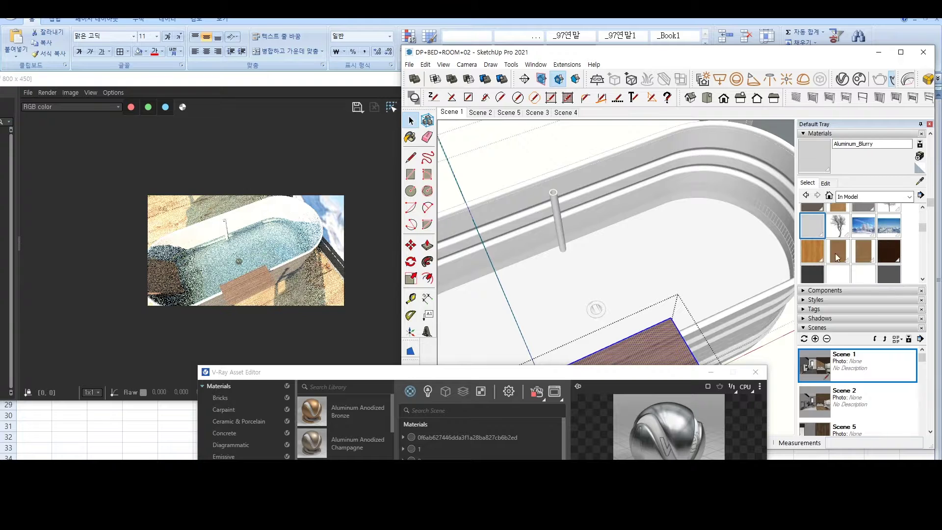
pyautogui.click(920, 156)
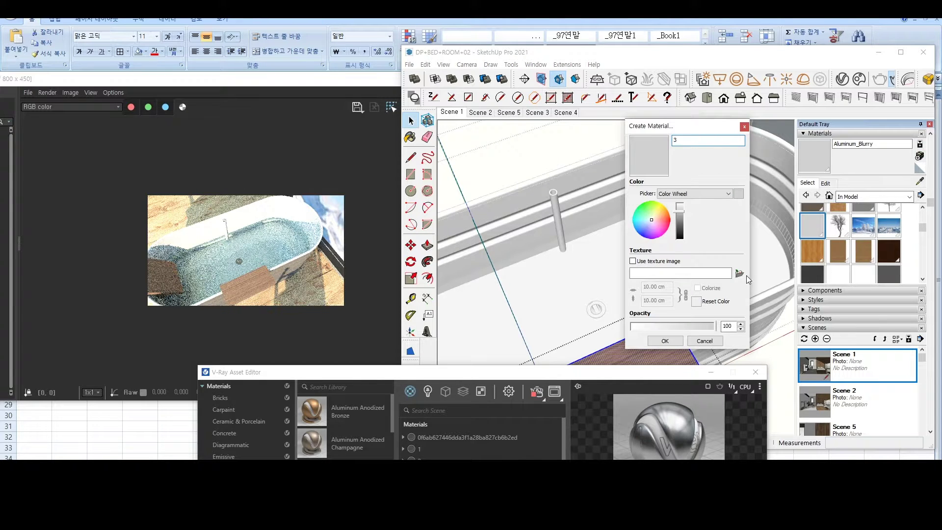
pyautogui.click(739, 273)
pyautogui.doubleClick(604, 234)
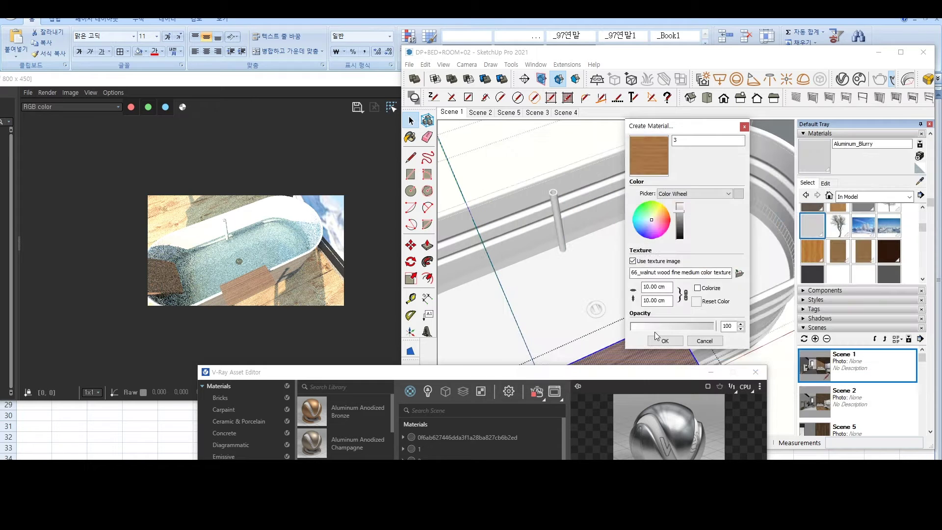
pyautogui.press('Return')
# Paint the wooden board across the bathtub with material 3
pyautogui.moveTo(628, 375)
pyautogui.mouseDown()
pyautogui.moveTo(413, 195)
pyautogui.moveTo(403, 200)
pyautogui.moveTo(695, 158)
pyautogui.moveTo(754, 140)
pyautogui.mouseUp()
pyautogui.click(919, 181)
pyautogui.click(637, 353)
# Brighten the reflection color of material 3 to a mid grey and set its reflection glossiness to 0.8
pyautogui.click(533, 306)
pyautogui.click(758, 340)
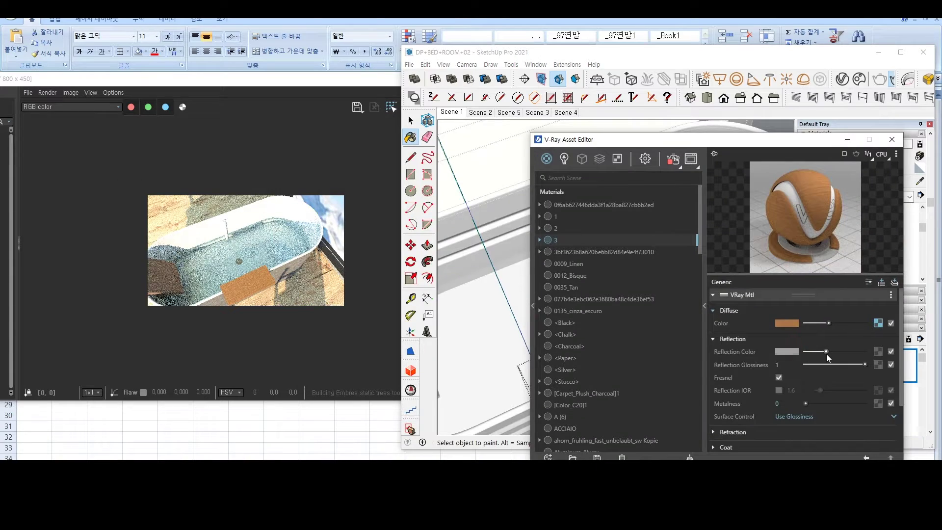
pyautogui.moveTo(865, 364); pyautogui.dragTo(854, 364)
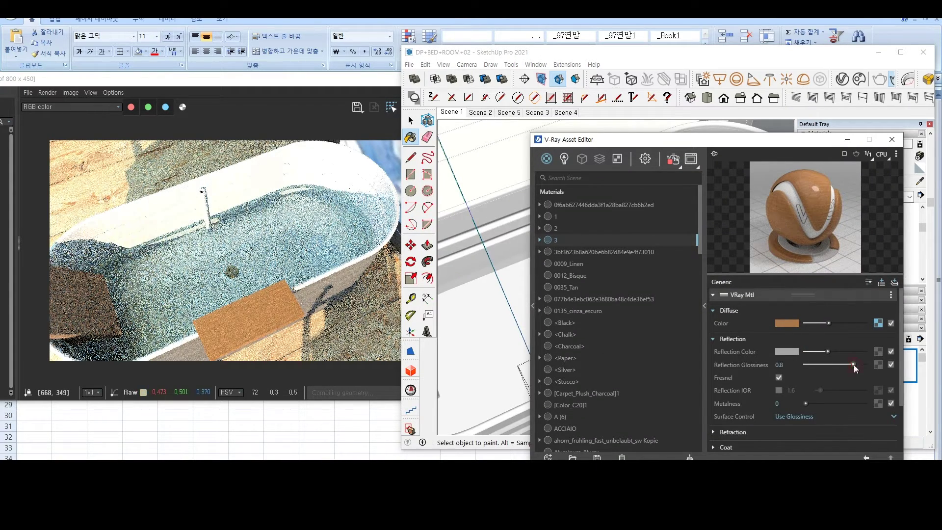
# Enable bump on material 3 with the walnut wood texture image as its bitmap bump map
pyautogui.scroll(-3, 848, 354)
pyautogui.click(801, 415)
pyautogui.click(878, 426)
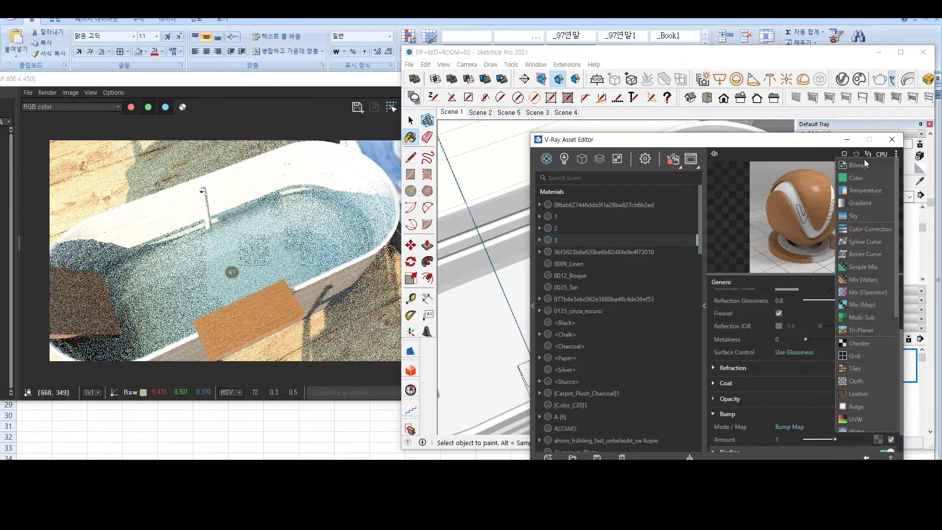
pyautogui.click(864, 164)
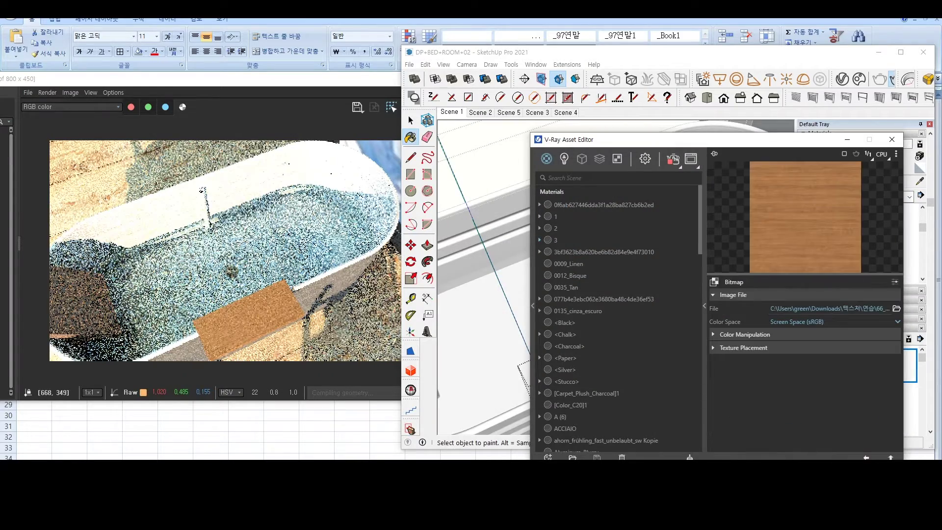
pyautogui.click(866, 457)
# Reduce the bump amount of material 3 to below 0.57 and close the V-Ray Asset Editor
pyautogui.click(829, 440)
pyautogui.moveTo(829, 440); pyautogui.dragTo(822, 439)
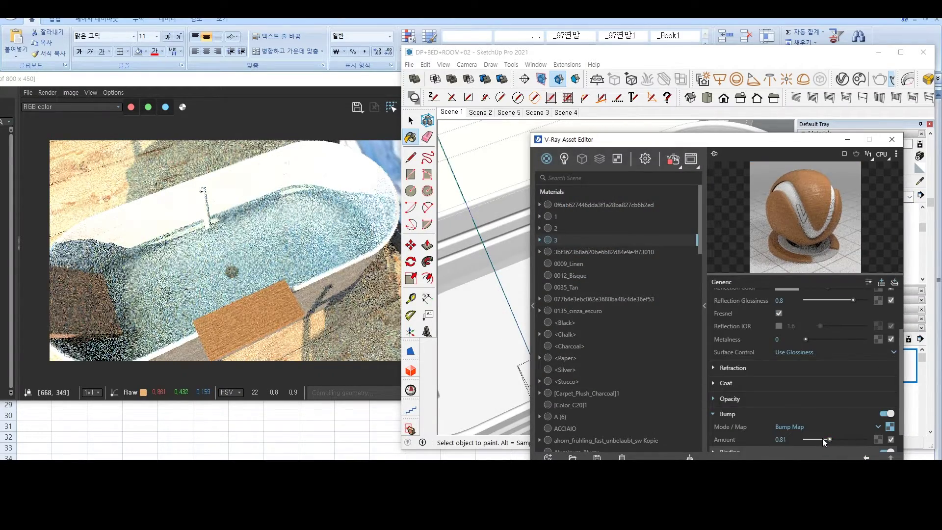
pyautogui.scroll(2, 295, 315)
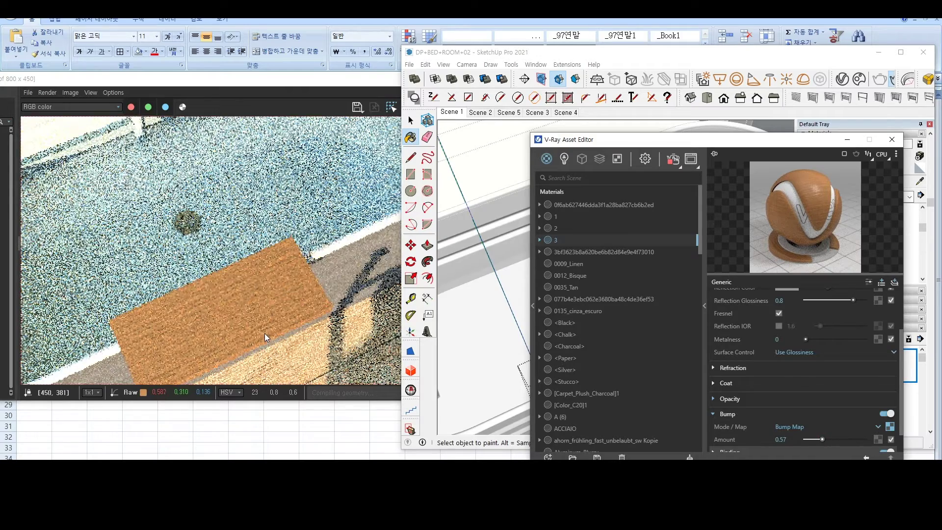
pyautogui.click(816, 440)
pyautogui.scroll(1, 807, 332)
pyautogui.click(835, 336)
pyautogui.click(892, 140)
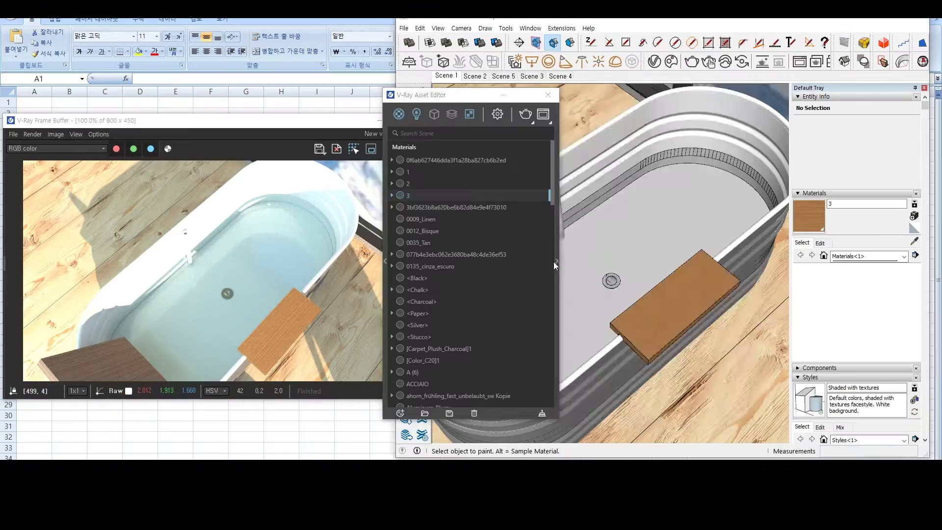
# Open the bench beside the bathtub for editing and paint its lattice top with material 3
pyautogui.click(555, 261)
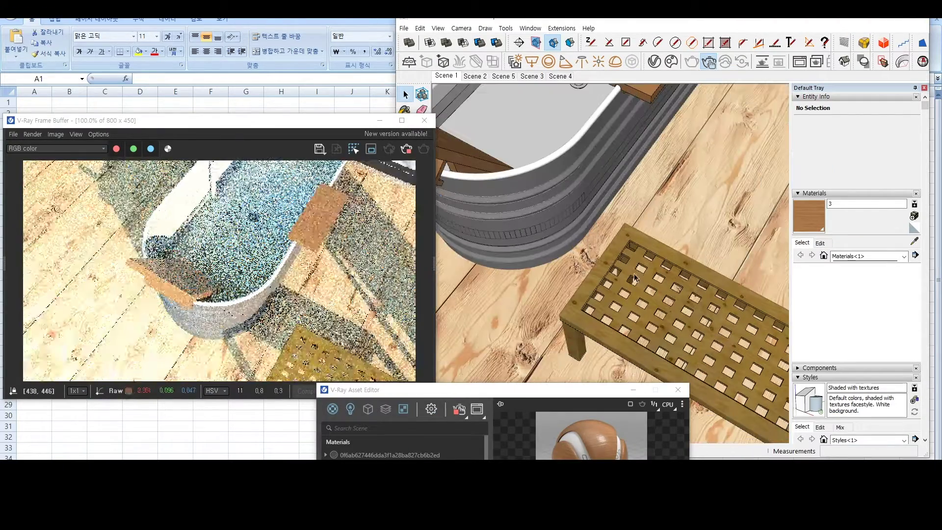
pyautogui.click(636, 267)
pyautogui.doubleClick(635, 267)
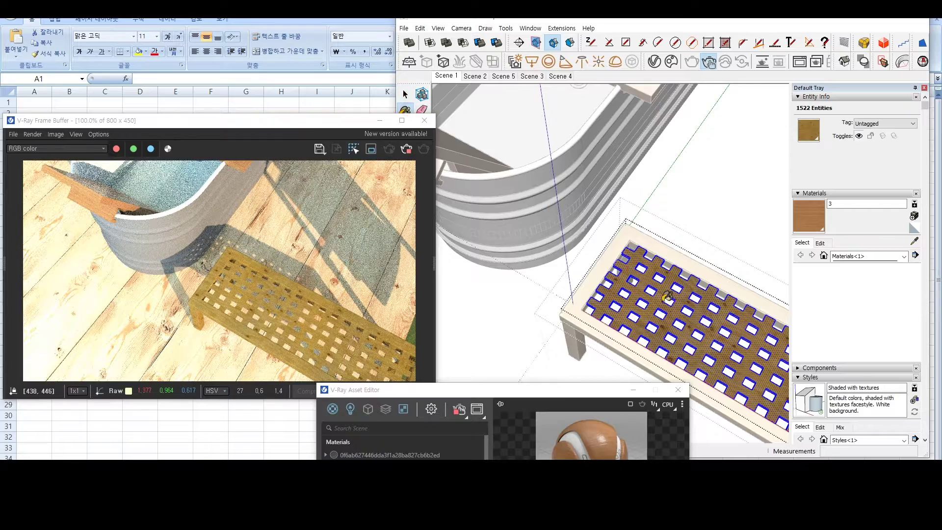
pyautogui.click(623, 274)
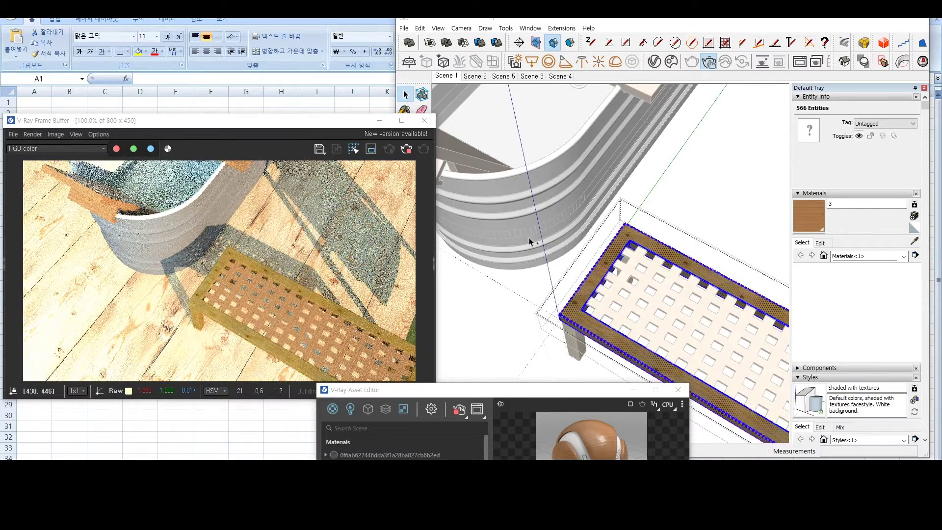
# Paint the frame and legs of the bench beside the bathtub with material 3
pyautogui.click(403, 118)
pyautogui.click(907, 6)
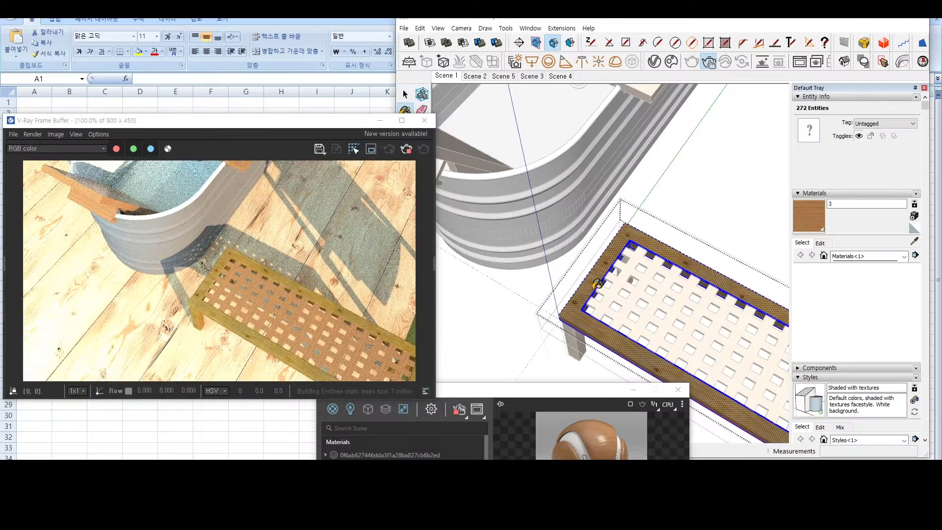
pyautogui.tripleClick(575, 335)
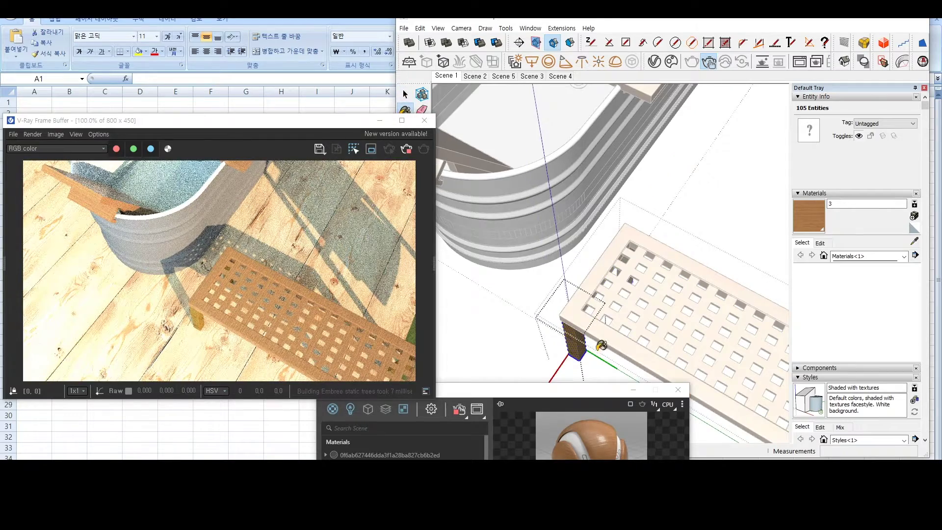
pyautogui.click(574, 337)
pyautogui.moveTo(575, 337)
pyautogui.mouseDown(button='middle')
pyautogui.moveTo(695, 284)
pyautogui.moveTo(551, 344)
pyautogui.moveTo(689, 282)
pyautogui.moveTo(657, 275)
pyautogui.mouseUp(button='middle')
pyautogui.press('space')
pyautogui.click(591, 334)
# Add the Grass E 200cm material from the V-Ray ground library and apply it to the ground face outside
pyautogui.doubleClick(727, 224)
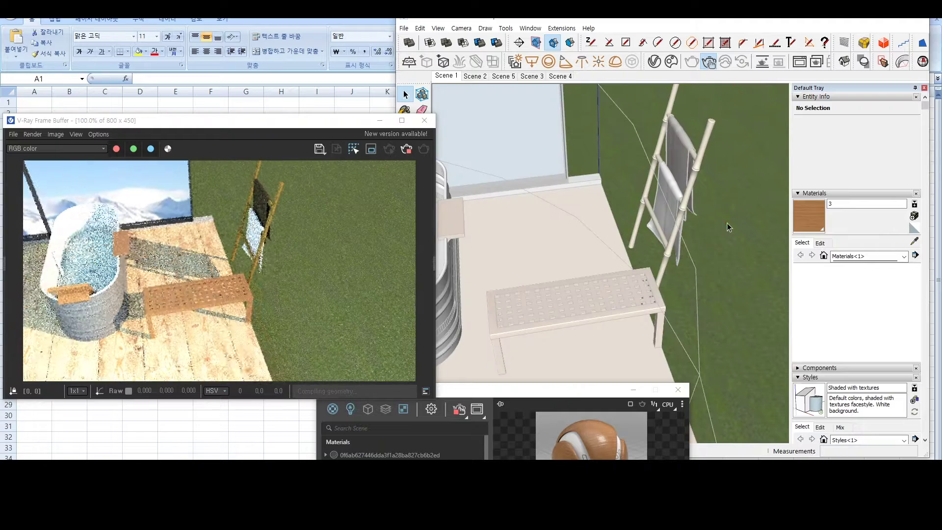
pyautogui.moveTo(596, 389); pyautogui.dragTo(762, 210)
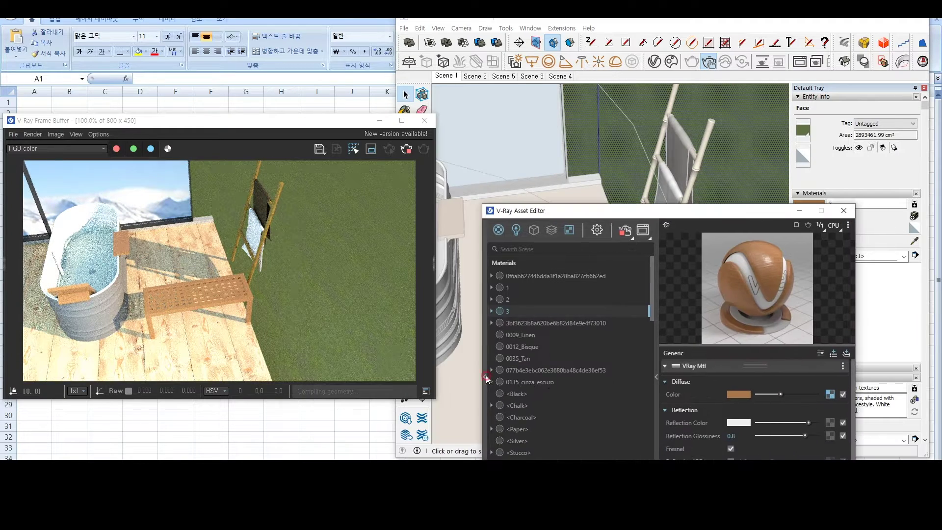
pyautogui.click(487, 377)
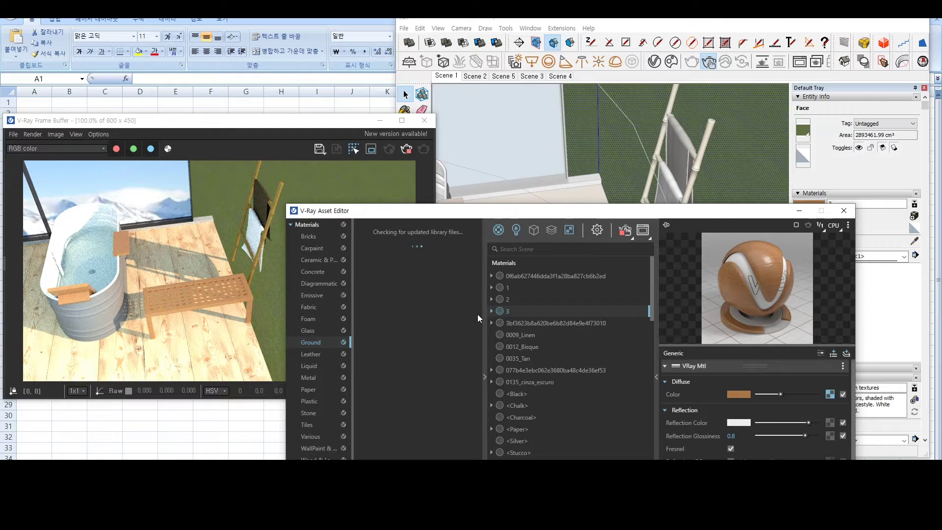
pyautogui.scroll(-3, 428, 432)
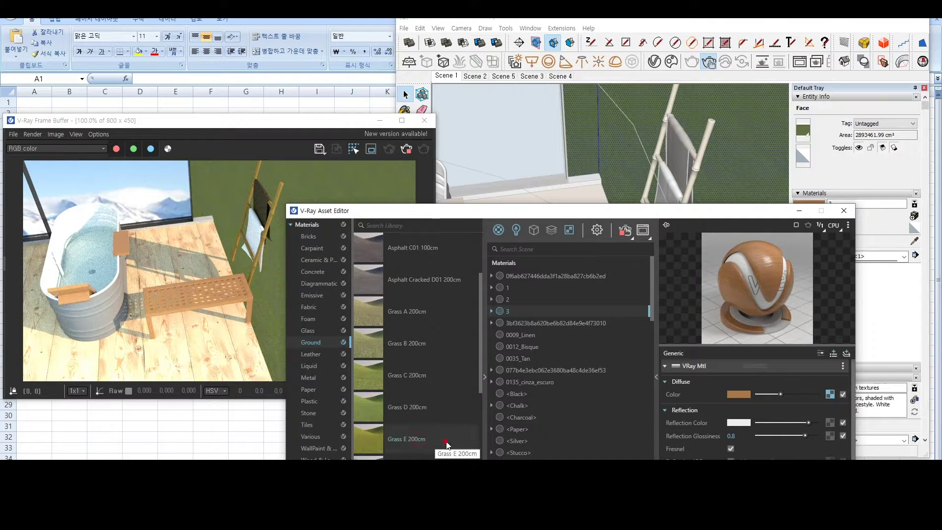
pyautogui.click(844, 210)
# Move and rotate the Bath Towels component with its bench and rack on the wooden deck beside the bathtub
pyautogui.click(655, 230)
pyautogui.moveTo(654, 229)
pyautogui.mouseDown(button='middle')
pyautogui.moveTo(633, 249)
pyautogui.moveTo(654, 244)
pyautogui.mouseUp(button='middle')
pyautogui.scroll(-5, 591, 246)
pyautogui.moveTo(590, 246)
pyautogui.mouseDown(button='middle')
pyautogui.moveTo(721, 219)
pyautogui.moveTo(588, 220)
pyautogui.moveTo(647, 238)
pyautogui.mouseUp(button='middle')
pyautogui.press('m')
pyautogui.click(666, 229)
pyautogui.click(602, 254)
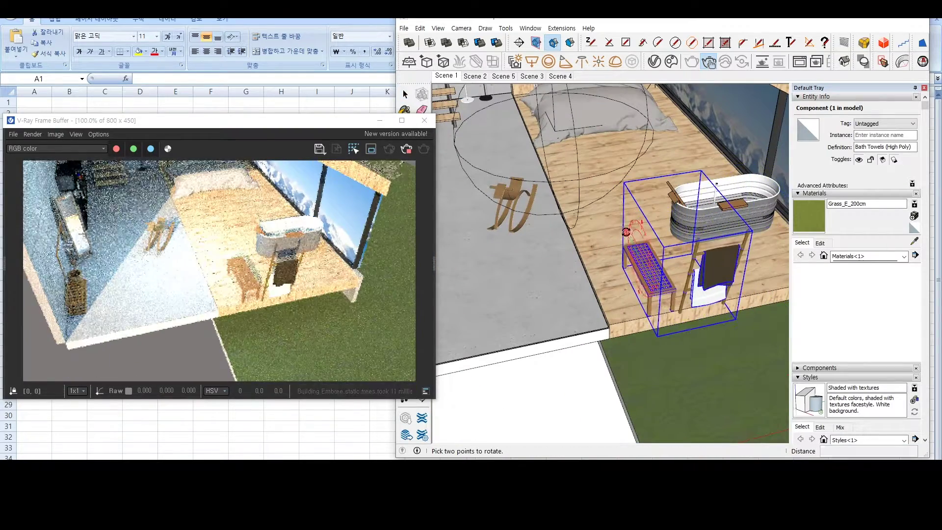
pyautogui.click(619, 230)
pyautogui.click(586, 216)
pyautogui.press('space')
pyautogui.scroll(-3, 608, 267)
pyautogui.moveTo(608, 269); pyautogui.dragTo(657, 273, button='middle')
pyautogui.keyDown('shift'); pyautogui.moveTo(657, 273); pyautogui.dragTo(527, 296, button='middle'); pyautogui.keyUp('shift')
pyautogui.scroll(2, 613, 280)
pyautogui.press('r')
pyautogui.scroll(4, 688, 286)
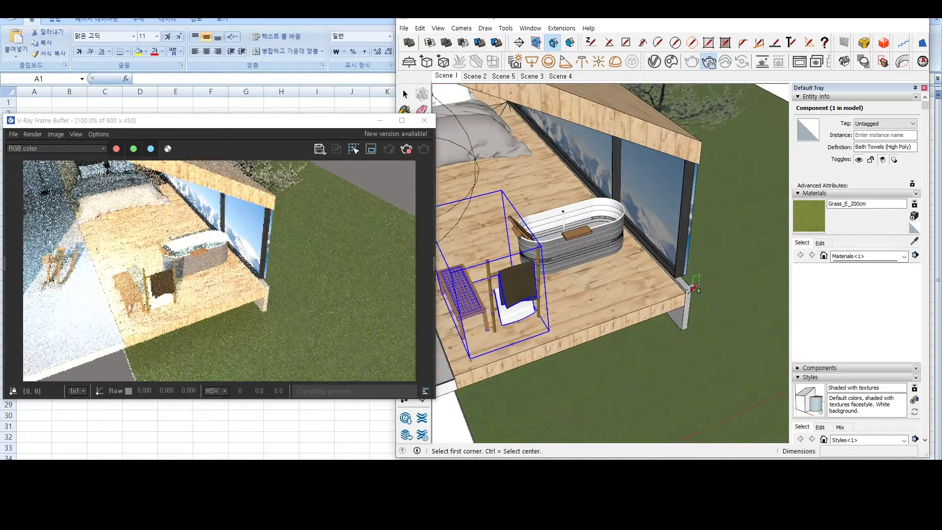
pyautogui.click(689, 289)
pyautogui.scroll(-6, 713, 272)
pyautogui.press('space')
# Open the towel rack for editing and paint its bamboo poles and crossbars with material 3
pyautogui.scroll(2, 658, 284)
pyautogui.moveTo(679, 284); pyautogui.dragTo(645, 282, button='middle')
pyautogui.keyDown('shift'); pyautogui.moveTo(645, 281); pyautogui.dragTo(643, 307, button='middle'); pyautogui.keyUp('shift')
pyautogui.scroll(4, 633, 299)
pyautogui.moveTo(633, 260)
pyautogui.mouseDown(button='middle')
pyautogui.moveTo(648, 277)
pyautogui.moveTo(644, 265)
pyautogui.mouseUp(button='middle')
pyautogui.scroll(4, 644, 266)
pyautogui.doubleClick(644, 265)
pyautogui.doubleClick(644, 266)
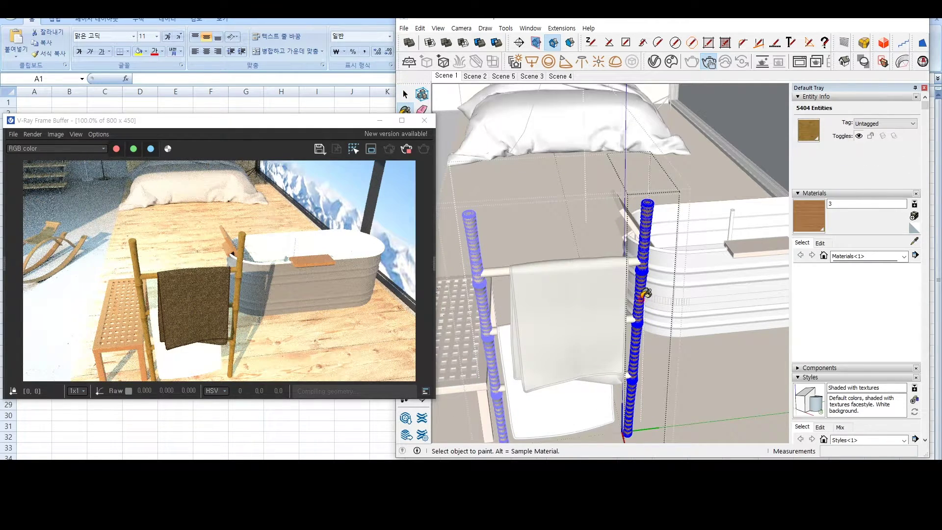
pyautogui.doubleClick(636, 266)
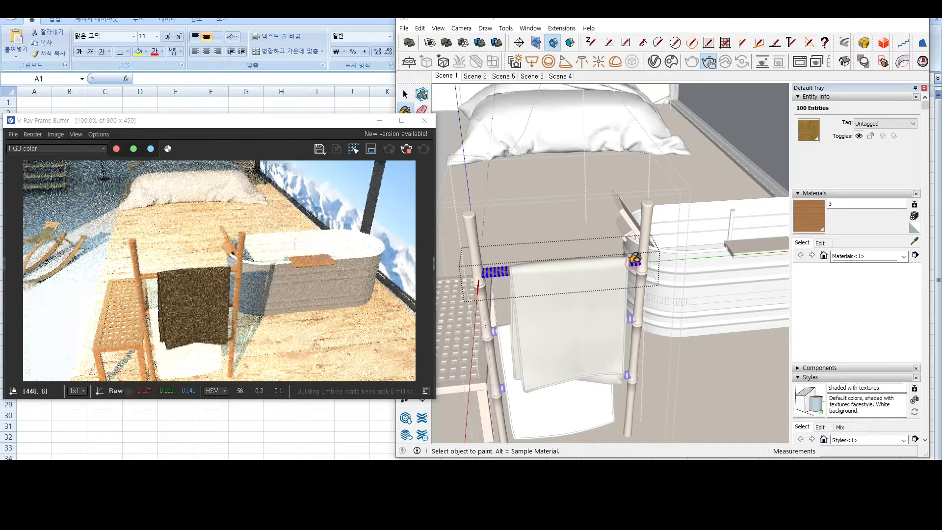
# Disable Fresnel on the ACCIAIO material of the bathtub and set its reflection glossiness to 0.95
pyautogui.click(654, 60)
pyautogui.moveTo(599, 210); pyautogui.dragTo(479, 129)
pyautogui.click(613, 344)
pyautogui.moveTo(595, 132); pyautogui.dragTo(761, 105)
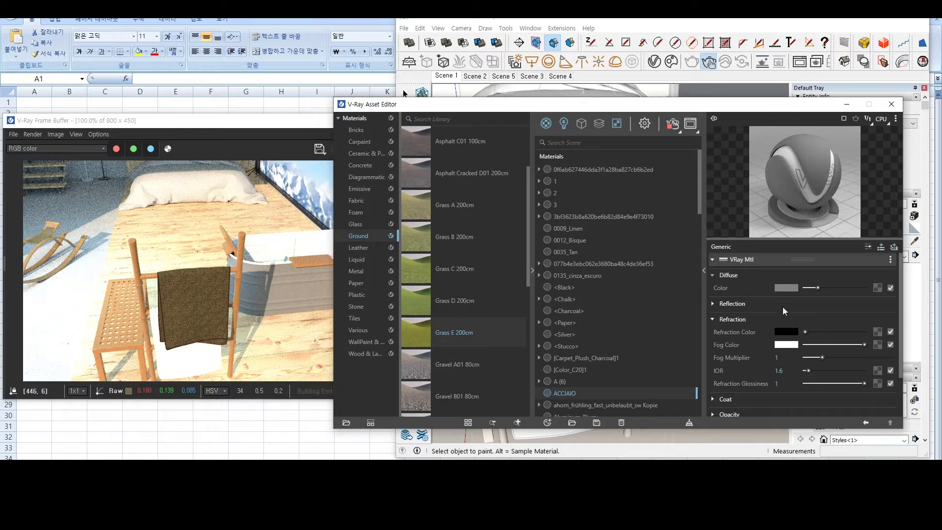
pyautogui.scroll(3, 281, 290)
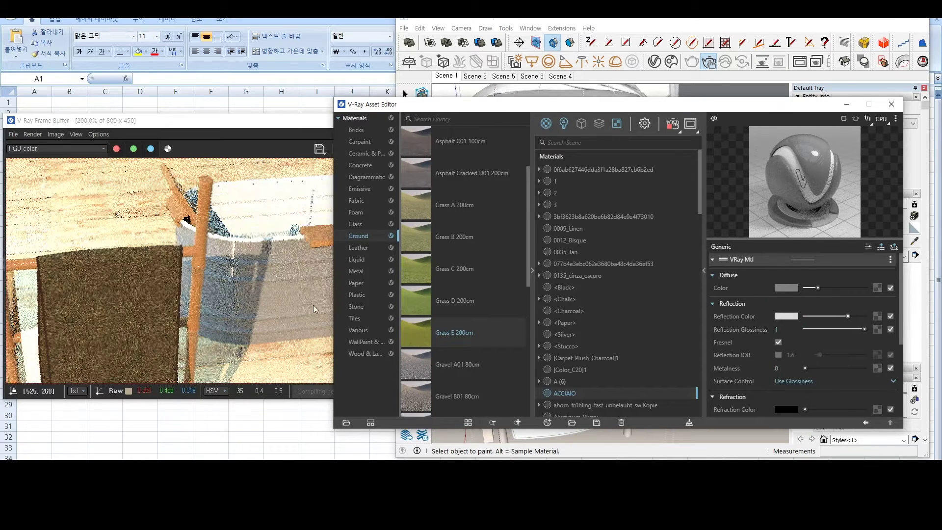
pyautogui.click(778, 342)
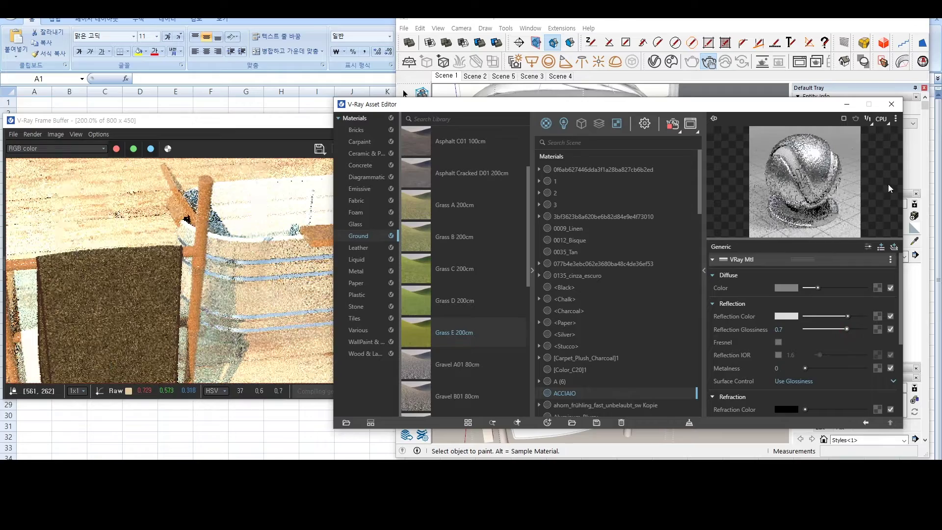
pyautogui.click(891, 104)
# Open the dark brown towel on the rack for editing and select all of its geometry
pyautogui.scroll(-4, 644, 345)
pyautogui.moveTo(643, 346)
pyautogui.mouseDown(button='middle')
pyautogui.moveTo(606, 369)
pyautogui.moveTo(616, 317)
pyautogui.mouseUp(button='middle')
pyautogui.scroll(2, 616, 317)
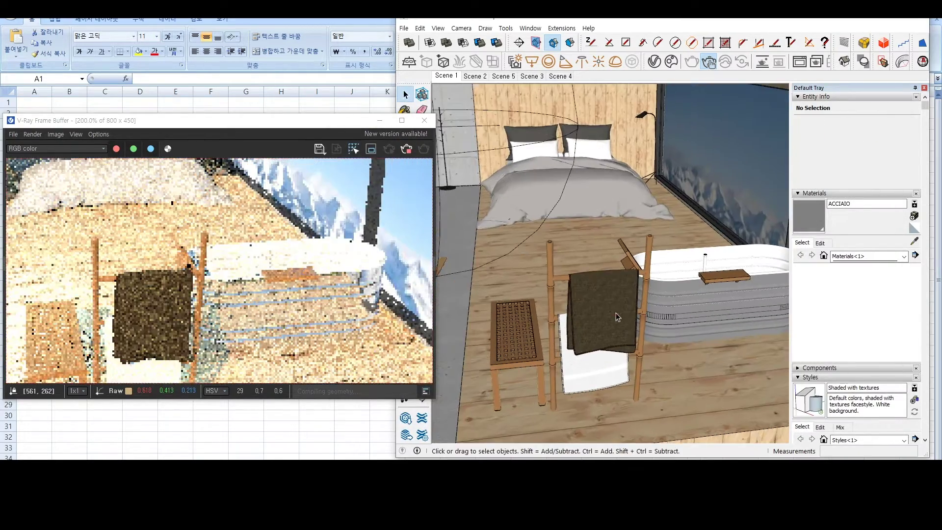
pyautogui.doubleClick(616, 316)
pyautogui.doubleClick(617, 316)
pyautogui.click(616, 317)
pyautogui.tripleClick(617, 316)
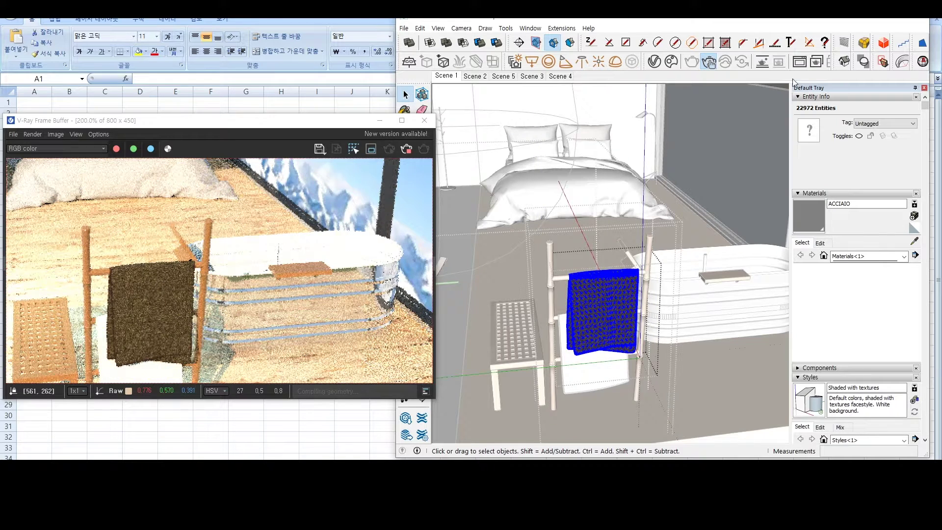
# Add the Fabric E02 20cm material from the V-Ray library and paint the selected towel with it
pyautogui.click(655, 63)
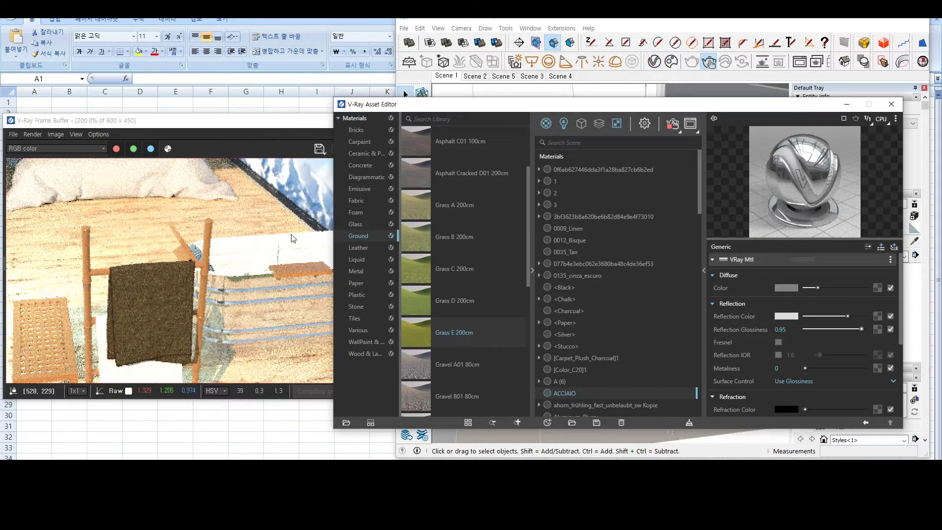
pyautogui.click(357, 201)
pyautogui.scroll(-3, 464, 269)
pyautogui.scroll(-5, 469, 323)
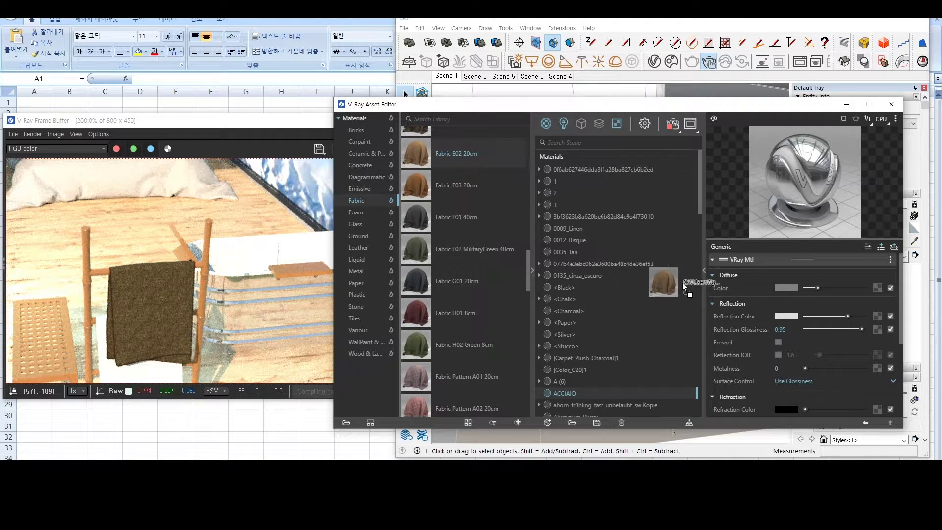
pyautogui.moveTo(675, 105)
pyautogui.mouseDown()
pyautogui.moveTo(607, 186)
pyautogui.moveTo(452, 211)
pyautogui.moveTo(479, 416)
pyautogui.mouseUp()
pyautogui.click(399, 110)
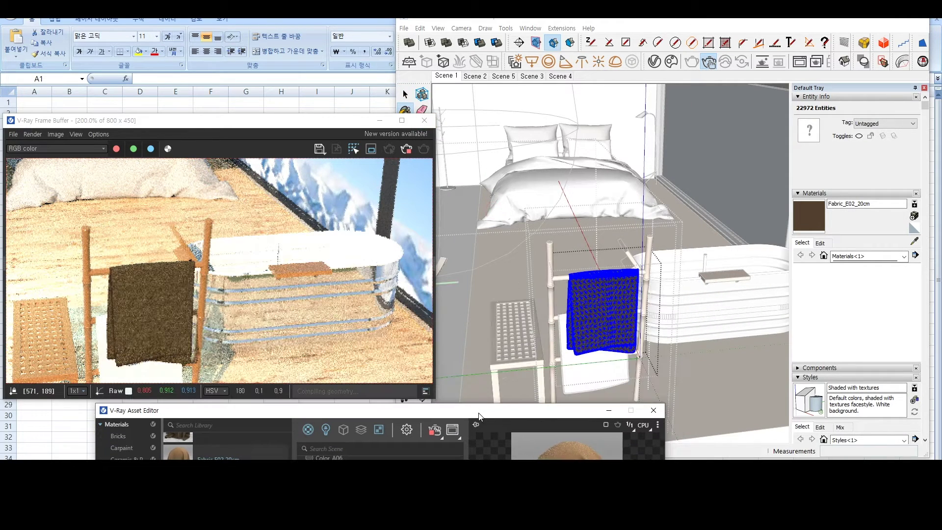
pyautogui.click(604, 294)
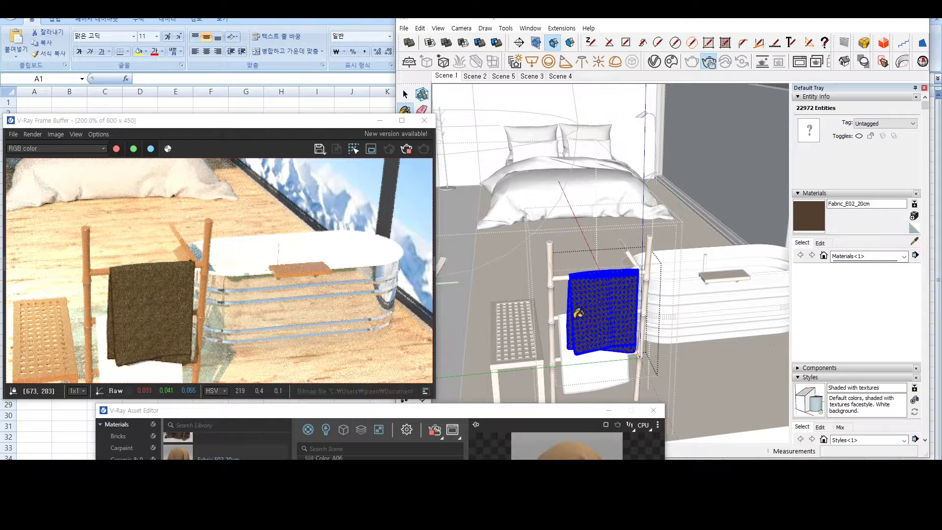
pyautogui.click(578, 313)
# Turn off the diffuse texture of Fabric_E02_20cm and set its diffuse color to a near white
pyautogui.scroll(3, 583, 314)
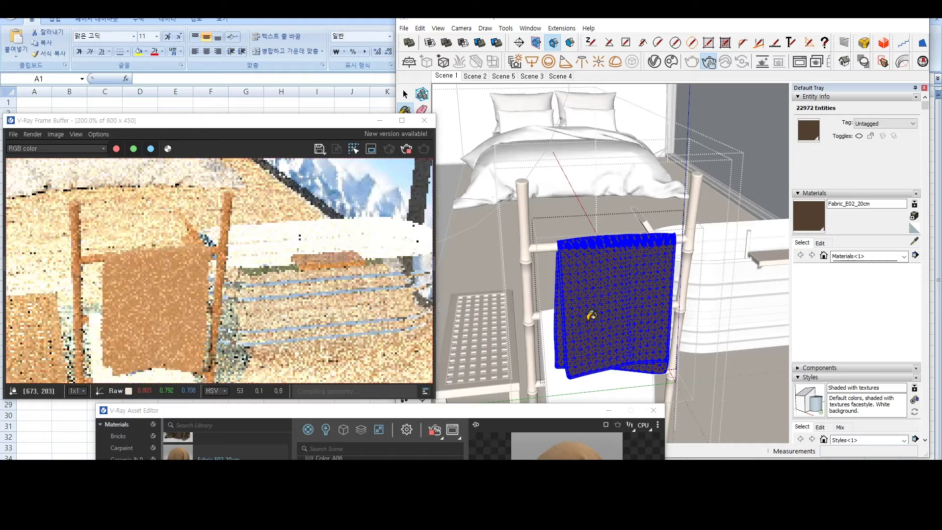
pyautogui.scroll(5, 591, 314)
pyautogui.click(561, 415)
pyautogui.moveTo(562, 417)
pyautogui.mouseDown()
pyautogui.moveTo(571, 321)
pyautogui.moveTo(775, 294)
pyautogui.moveTo(843, 129)
pyautogui.moveTo(825, 127)
pyautogui.mouseUp()
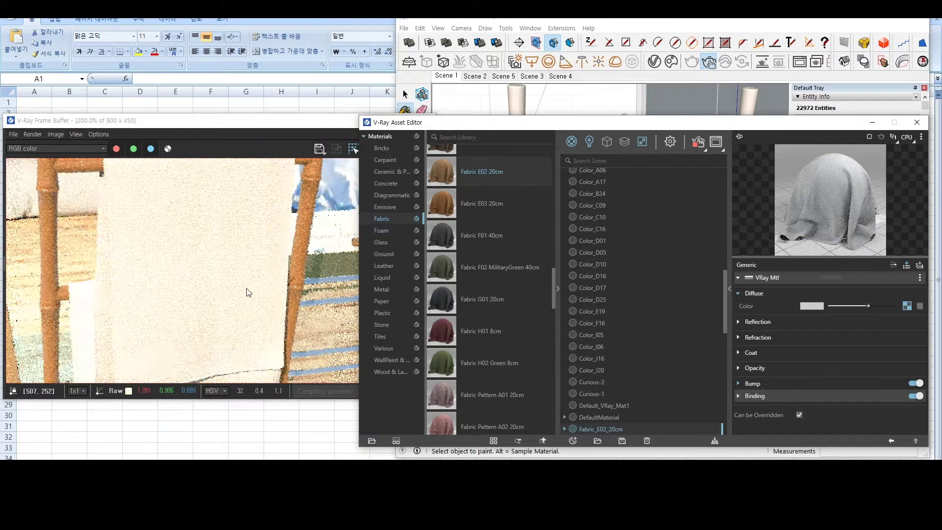
pyautogui.scroll(-1, 253, 293)
pyautogui.scroll(1, 258, 286)
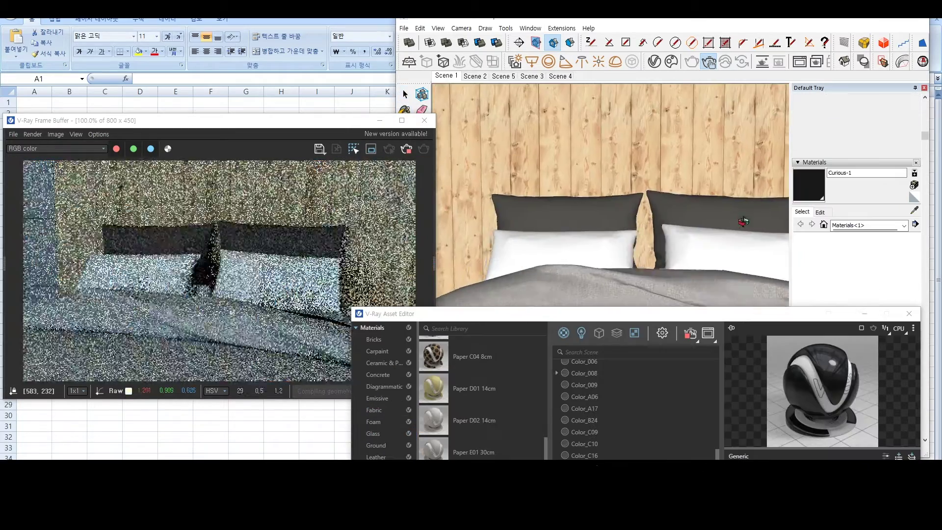
# Add Fabric_A03_DarkGray_20cm from the V-Ray fabric library and paint the dark back pillows on the bed with it
pyautogui.click(718, 214)
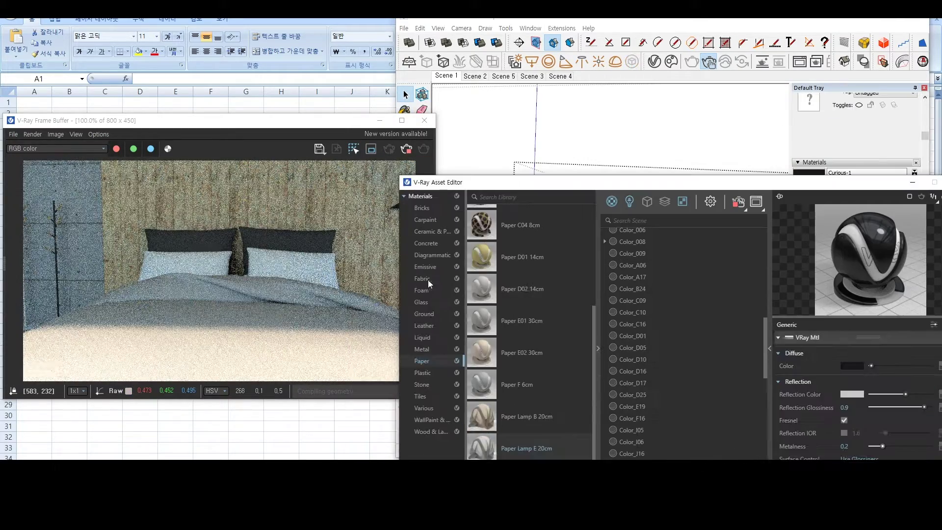
pyautogui.moveTo(530, 360); pyautogui.dragTo(694, 379)
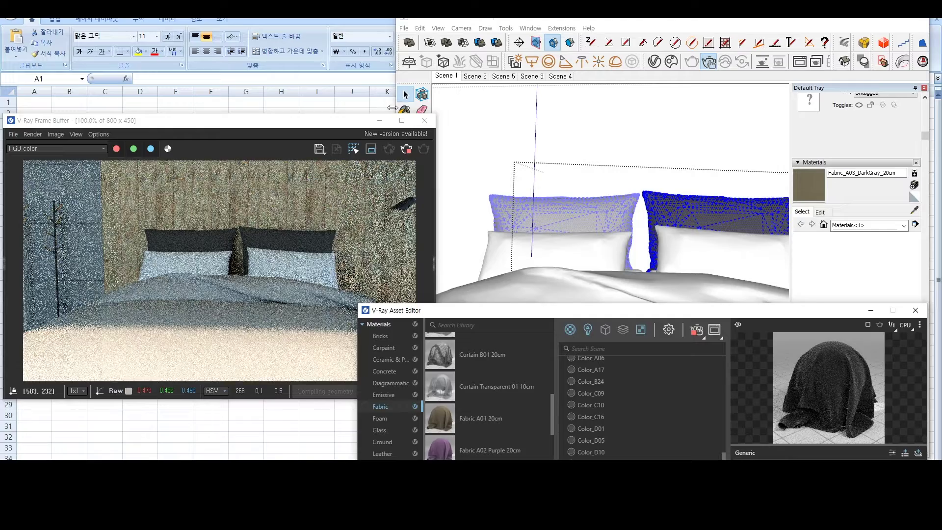
pyautogui.press('b')
pyautogui.click(712, 213)
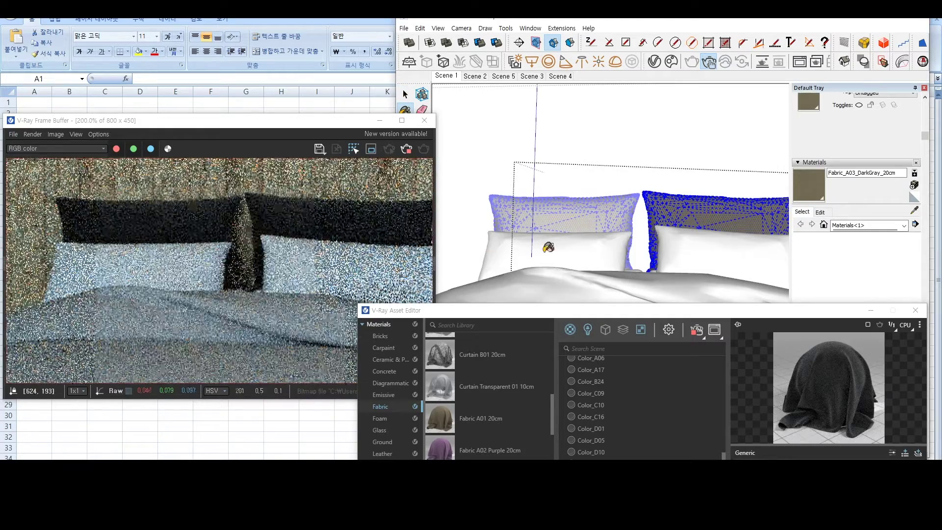
# Add Fabric_B01_20cm from the V-Ray fabric library and paint the bed's duvet with it
pyautogui.press('space')
pyautogui.click(699, 256)
pyautogui.moveTo(673, 313); pyautogui.dragTo(722, 144)
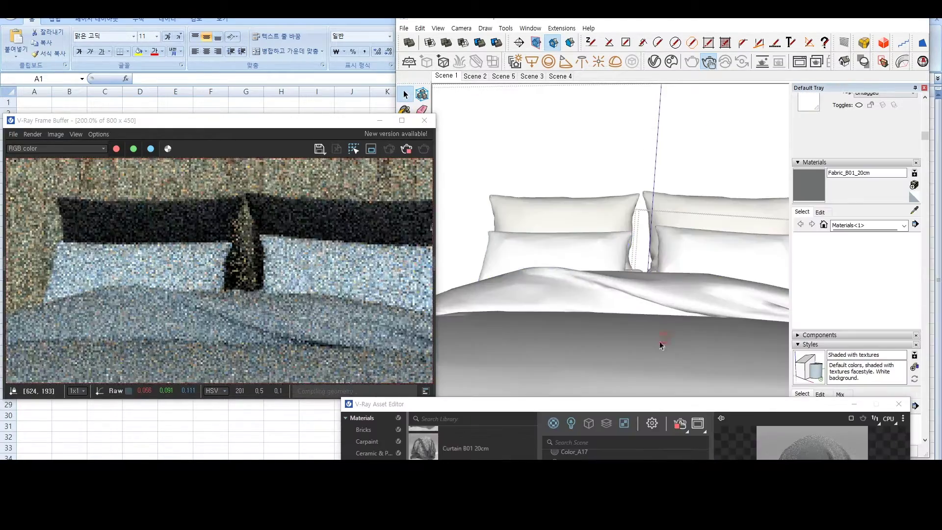
pyautogui.click(663, 340)
pyautogui.click(405, 111)
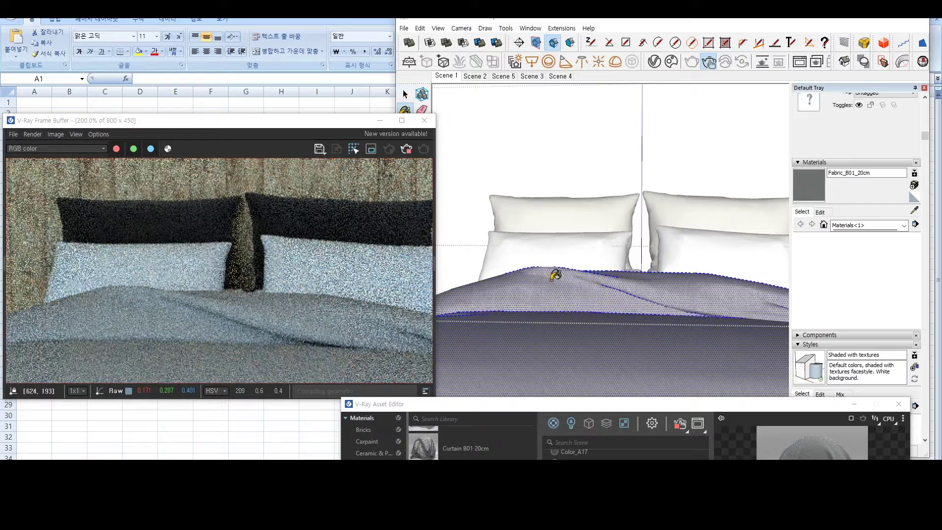
pyautogui.click(568, 306)
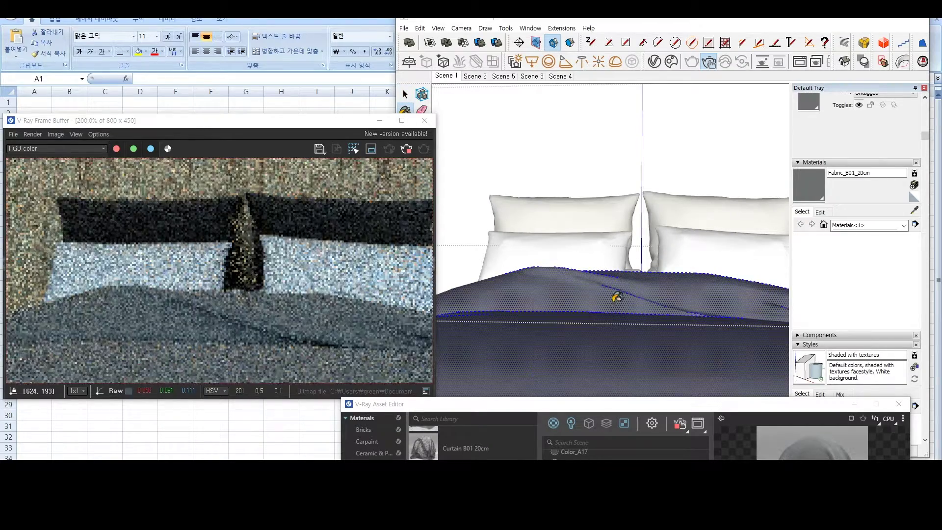
# Select the geometry of the white front pillows and add Silk Reflective 03 Gray 6cm from the fabric library
pyautogui.press('space')
pyautogui.click(603, 261)
pyautogui.doubleClick(604, 261)
pyautogui.click(604, 260)
pyautogui.moveTo(637, 406); pyautogui.dragTo(686, 151)
pyautogui.scroll(-10, 526, 405)
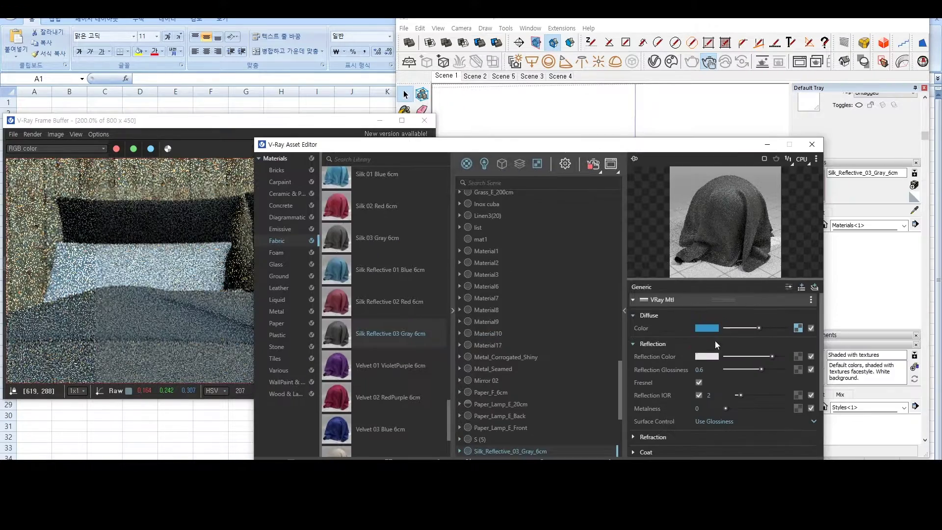
# Set the diffuse color of Silk_Reflective_03_Gray_6cm to a near white and turn off its diffuse texture
pyautogui.click(709, 327)
pyautogui.click(318, 207)
pyautogui.click(616, 175)
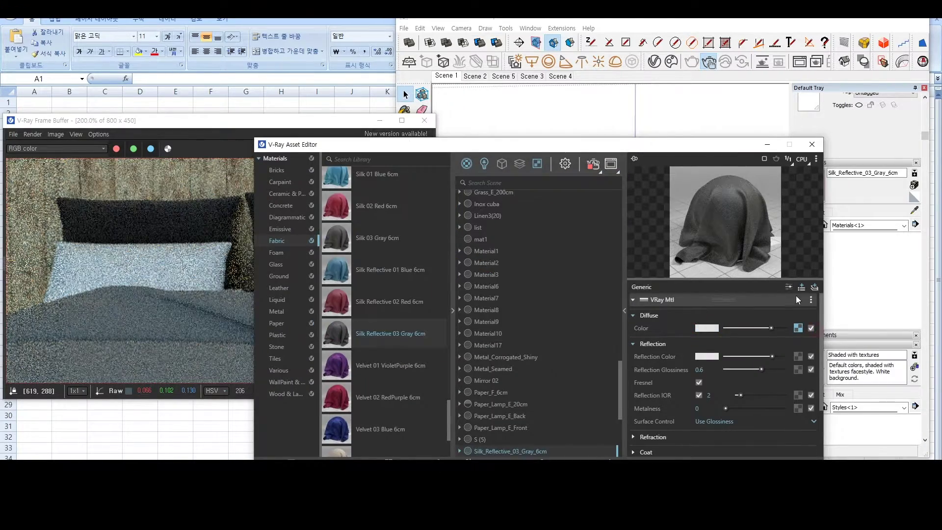
pyautogui.click(811, 328)
# Paint the front pillows with Silk_Reflective_03_Gray_6cm and darken the material to near black
pyautogui.moveTo(719, 144); pyautogui.dragTo(668, 335)
pyautogui.click(809, 185)
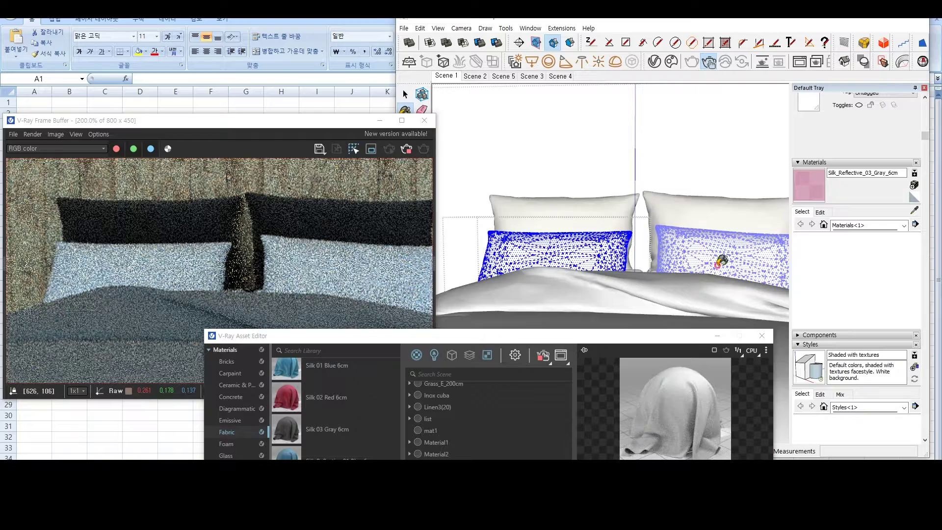
pyautogui.click(587, 254)
pyautogui.moveTo(595, 336); pyautogui.dragTo(748, 131)
pyautogui.scroll(-1, 177, 316)
pyautogui.click(914, 131)
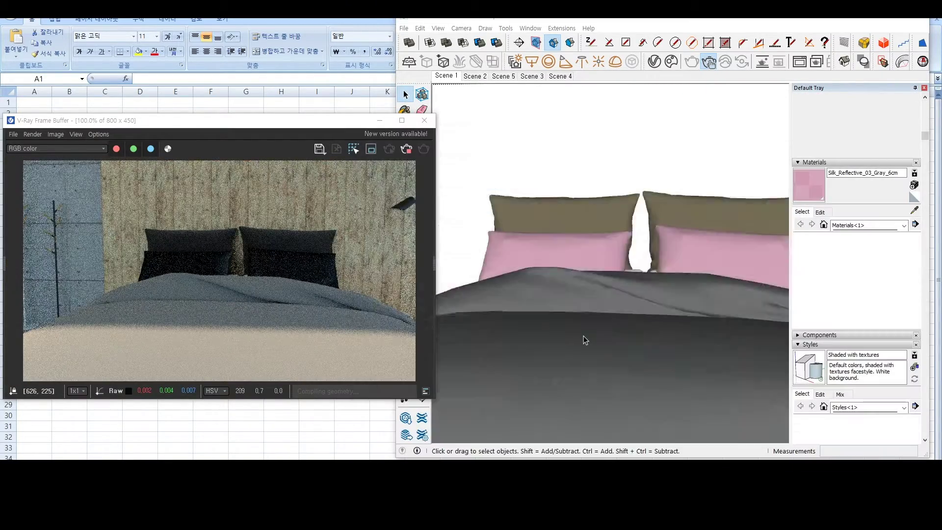
# Open the folded edge of the duvet for editing and paint it with Fabric_B01_20cm
pyautogui.scroll(-3, 585, 338)
pyautogui.moveTo(595, 344)
pyautogui.mouseDown(button='middle')
pyautogui.moveTo(584, 387)
pyautogui.moveTo(683, 326)
pyautogui.moveTo(613, 319)
pyautogui.mouseUp(button='middle')
pyautogui.scroll(5, 667, 296)
pyautogui.doubleClick(613, 322)
pyautogui.doubleClick(614, 323)
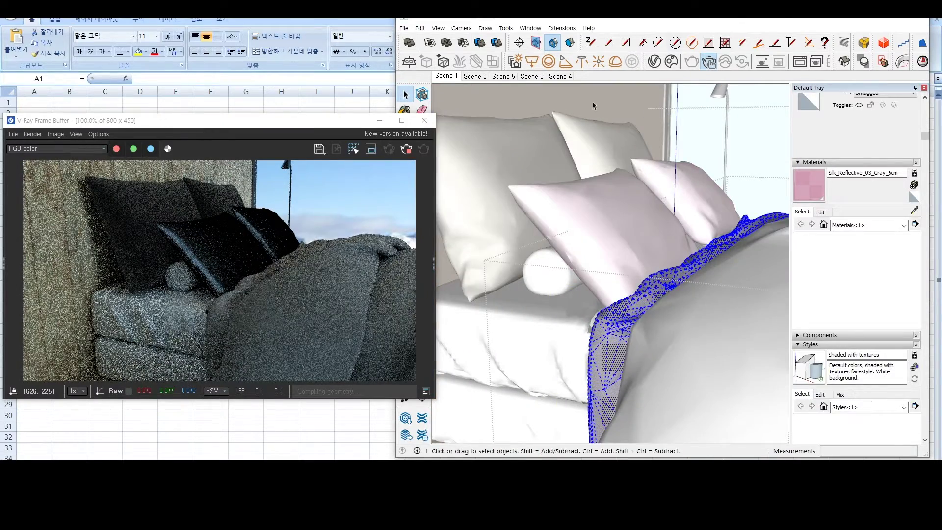
pyautogui.click(653, 61)
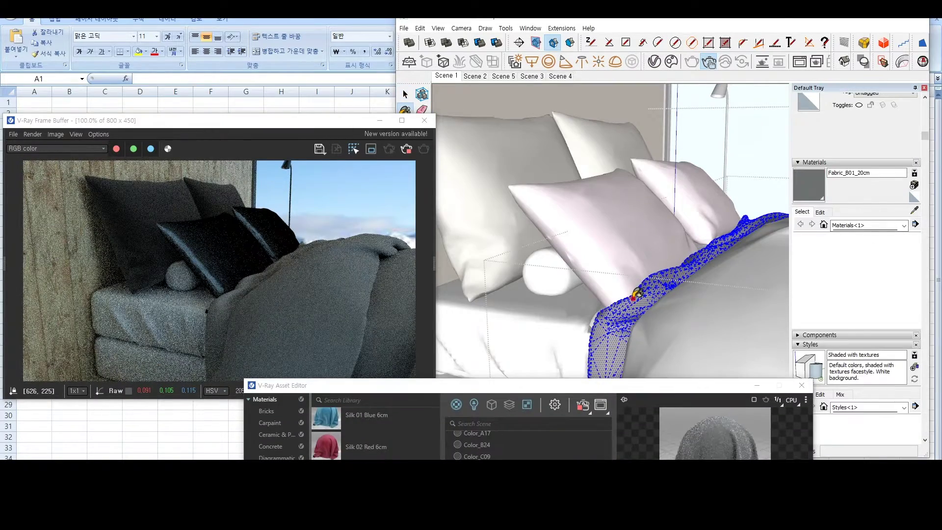
# Select the upper mattress geometry and add Wool C01 30cm from the fabric library
pyautogui.moveTo(708, 286); pyautogui.dragTo(559, 338, button='middle')
pyautogui.press('space')
pyautogui.tripleClick(556, 335)
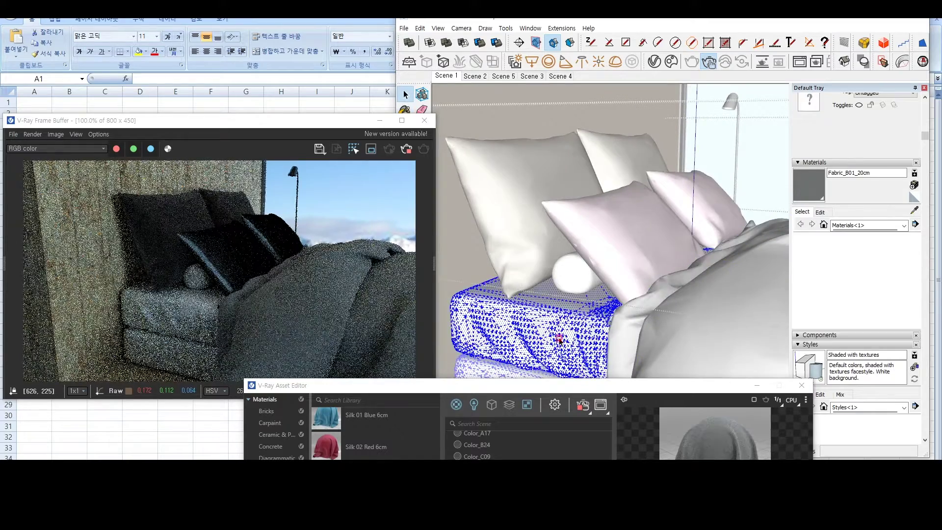
pyautogui.moveTo(564, 385); pyautogui.dragTo(696, 144)
pyautogui.scroll(-3, 494, 427)
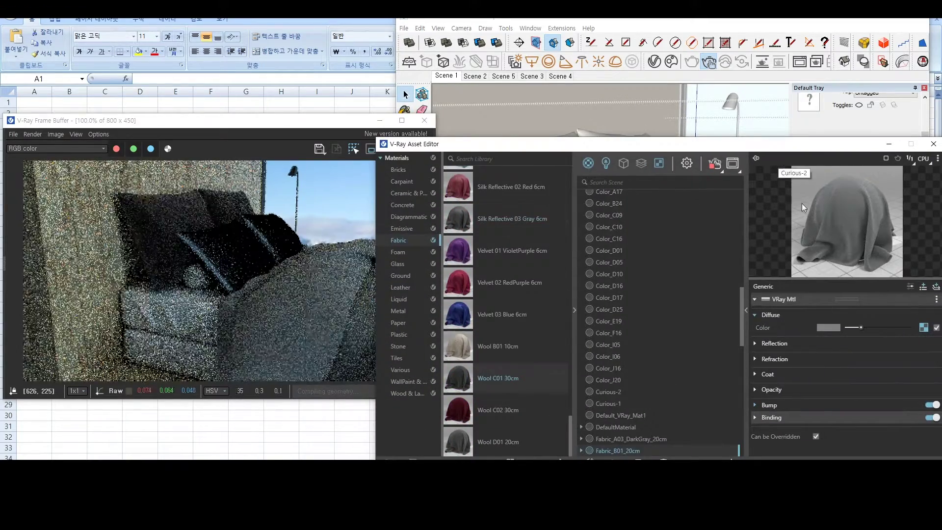
# Set the diffuse color of Wool_C01_30cm to near white and turn off its diffuse texture
pyautogui.click(826, 343)
pyautogui.click(828, 328)
pyautogui.click(616, 174)
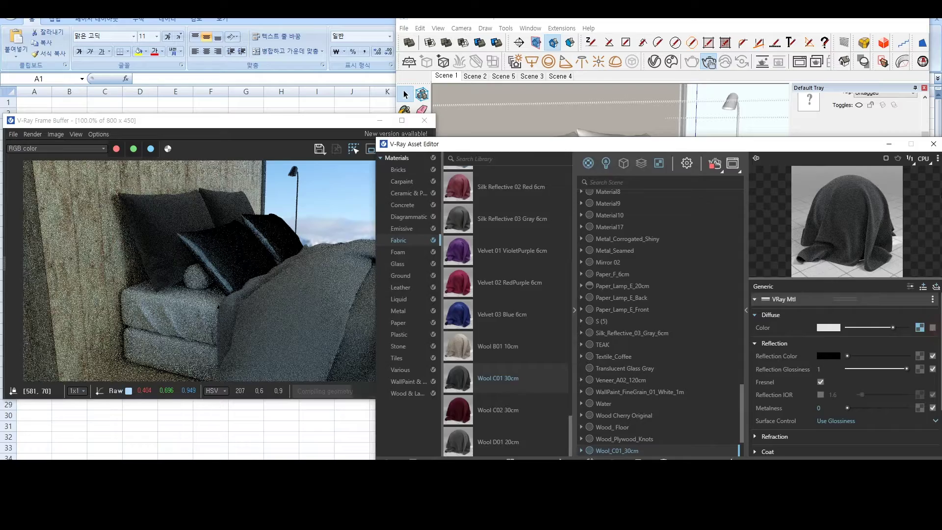
# Paint the mattress and the white bolster behind the front pillows with Wool_C01_30cm
pyautogui.click(418, 98)
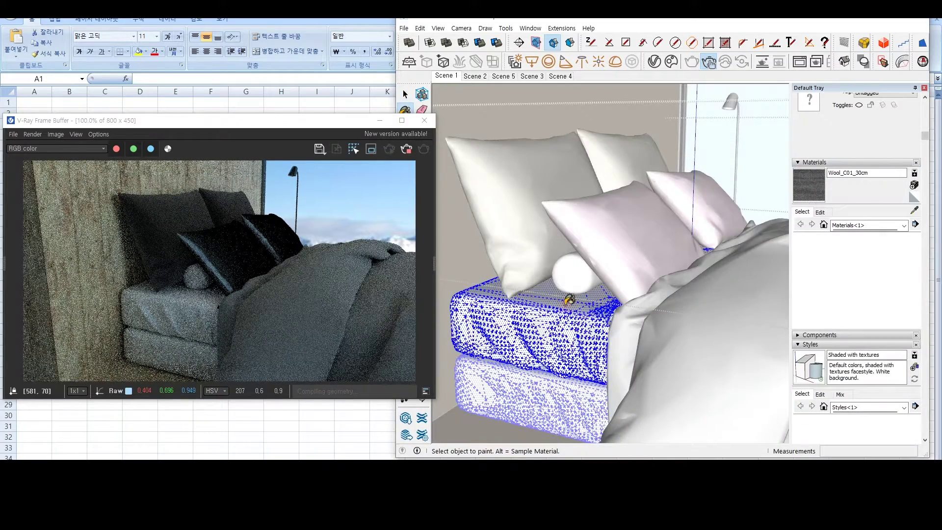
pyautogui.click(560, 310)
pyautogui.press('space')
pyautogui.tripleClick(572, 281)
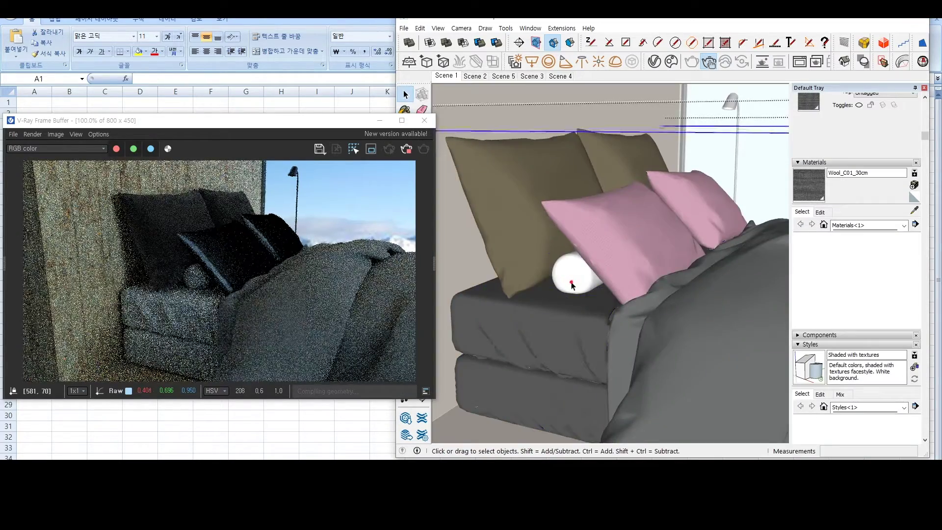
pyautogui.press('space')
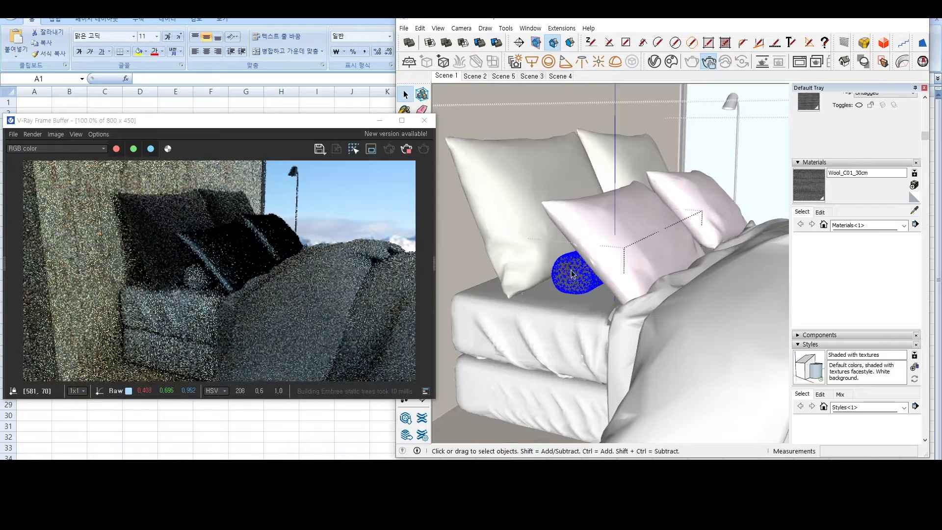
# Restore Scene 1 and select the geometry of the upper shelf frame on the clothes rack
pyautogui.moveTo(632, 340); pyautogui.dragTo(544, 350, button='middle')
pyautogui.scroll(-5, 855, 238)
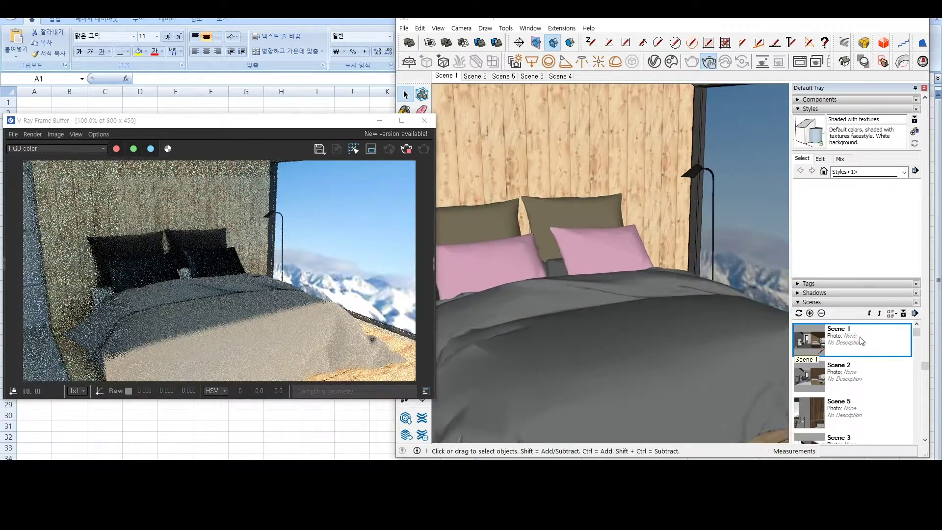
pyautogui.doubleClick(858, 339)
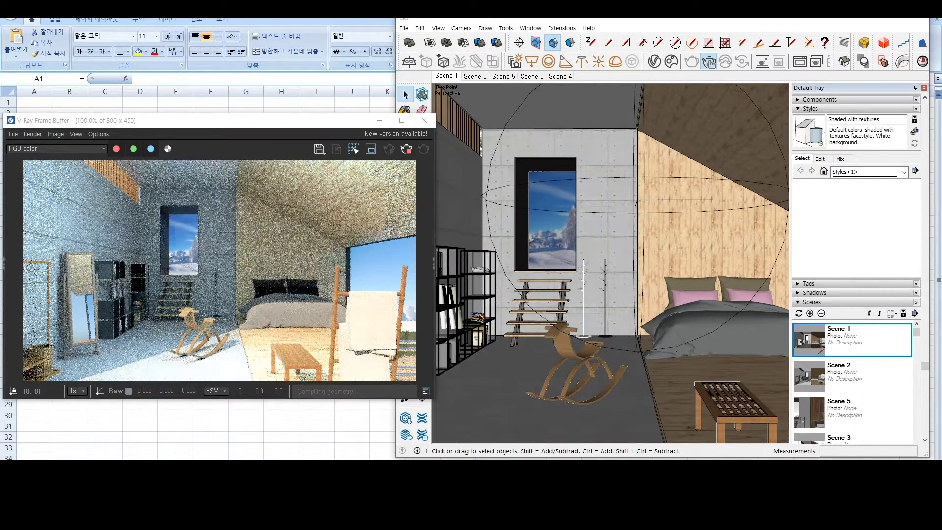
pyautogui.moveTo(702, 377); pyautogui.dragTo(579, 365, button='middle')
pyautogui.scroll(5, 491, 368)
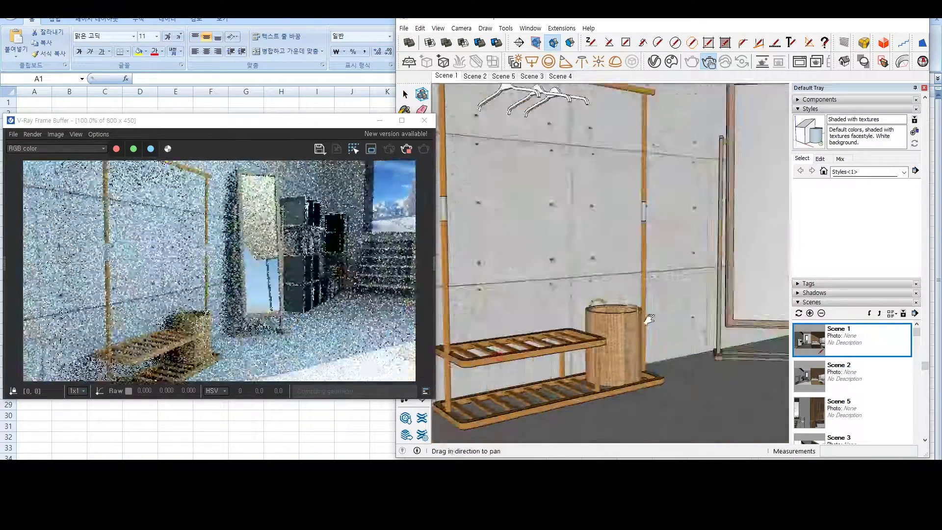
pyautogui.keyDown('shift'); pyautogui.moveTo(476, 359); pyautogui.dragTo(608, 343, button='middle'); pyautogui.keyUp('shift')
pyautogui.doubleClick(610, 339)
pyautogui.click(610, 339)
pyautogui.doubleClick(610, 340)
pyautogui.click(610, 339)
# Add Aluminum Blurry from the metal library and paint the clothes rack's shelf frames and slats with Aluminum_Blurry#1
pyautogui.click(655, 61)
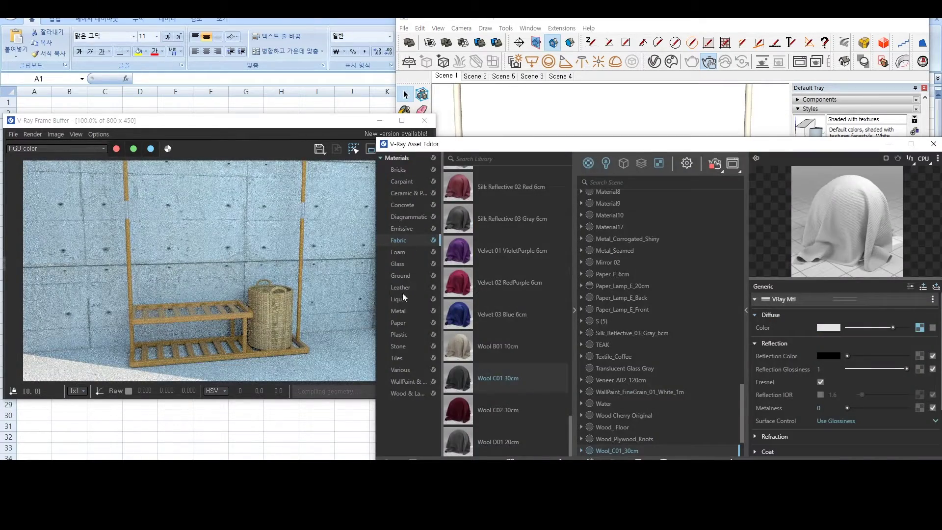
pyautogui.click(399, 311)
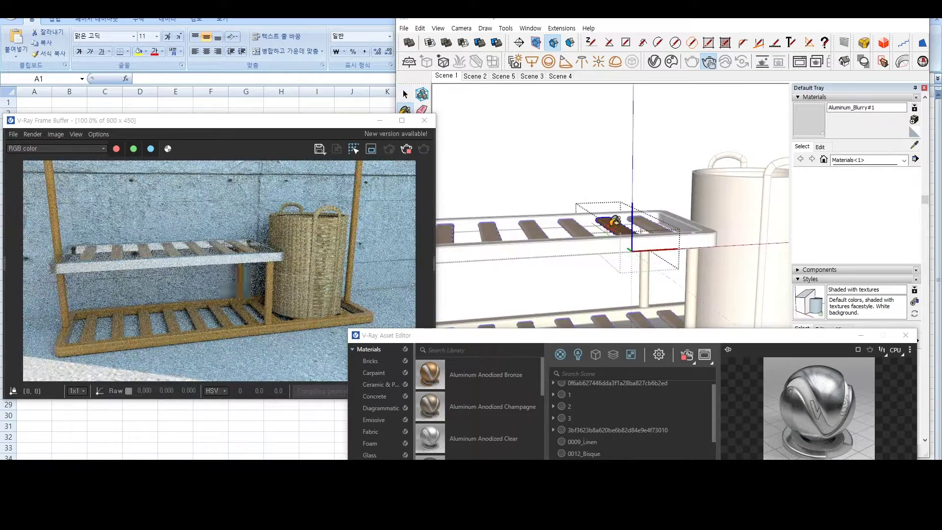
pyautogui.click(615, 221)
pyautogui.press('space')
pyautogui.keyDown('shift'); pyautogui.moveTo(613, 235); pyautogui.dragTo(605, 185, button='middle'); pyautogui.keyUp('shift')
pyautogui.doubleClick(638, 225)
pyautogui.press('b')
pyautogui.click(638, 227)
pyautogui.press('space')
pyautogui.tripleClick(639, 293)
pyautogui.click(640, 295)
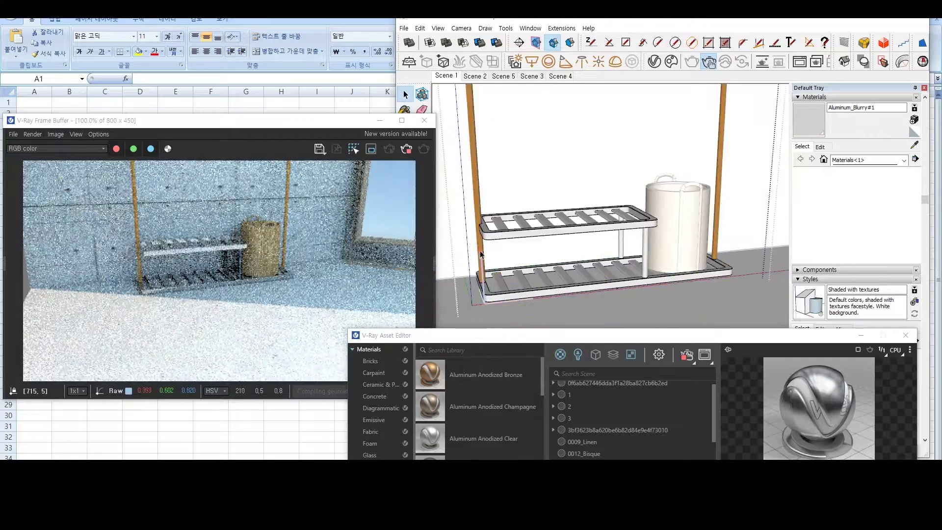
# Paint the clothes rack's upright posts with Aluminum_Blurry#1
pyautogui.doubleClick(470, 124)
pyautogui.tripleClick(471, 124)
pyautogui.press('b')
pyautogui.click(472, 118)
pyautogui.press('space')
pyautogui.keyDown('shift'); pyautogui.moveTo(521, 153); pyautogui.dragTo(534, 314, button='middle'); pyautogui.keyUp('shift')
pyautogui.doubleClick(481, 215)
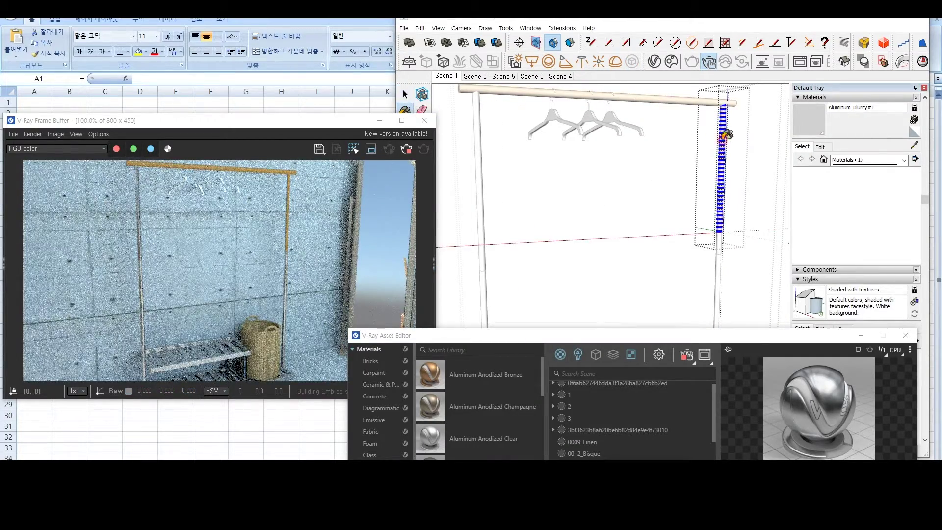
pyautogui.press('space')
# Paint the clothes rack's hanging rail with Aluminum_Blurry#1
pyautogui.doubleClick(697, 101)
pyautogui.tripleClick(696, 101)
pyautogui.press('b')
pyautogui.click(697, 101)
pyautogui.press('space')
# Select the connector sleeve on the rack's right post, add Gold Blurry from the metal library and paint the sleeve
pyautogui.doubleClick(720, 247)
pyautogui.tripleClick(719, 247)
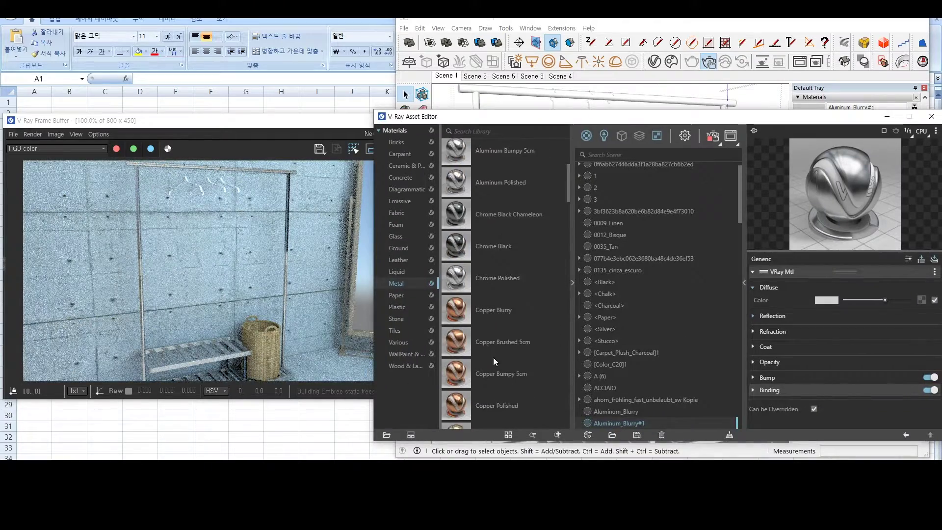
pyautogui.scroll(-5, 493, 357)
pyautogui.moveTo(504, 336); pyautogui.dragTo(638, 372)
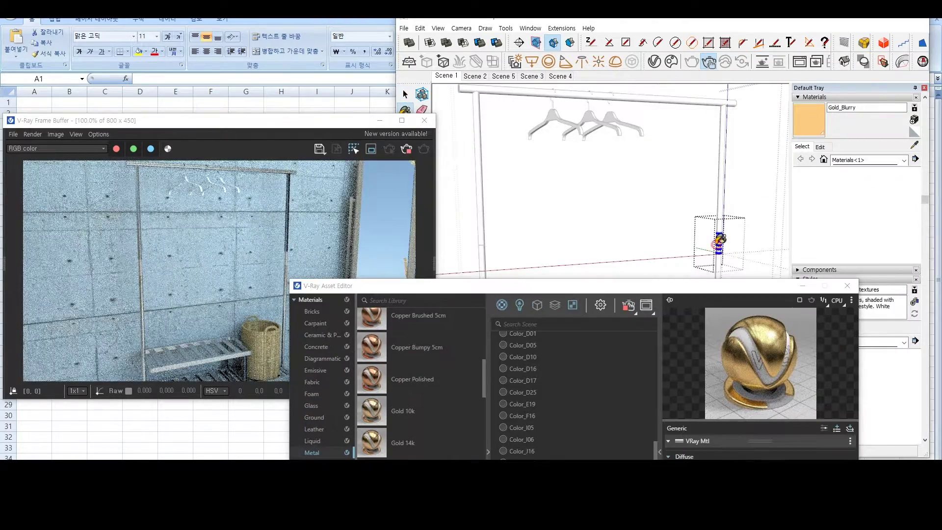
pyautogui.click(716, 243)
# Open the connector sleeve on the rack's left post for editing and select its geometry
pyautogui.moveTo(569, 227); pyautogui.dragTo(587, 227, button='middle')
pyautogui.press('space')
pyautogui.doubleClick(477, 257)
pyautogui.tripleClick(477, 258)
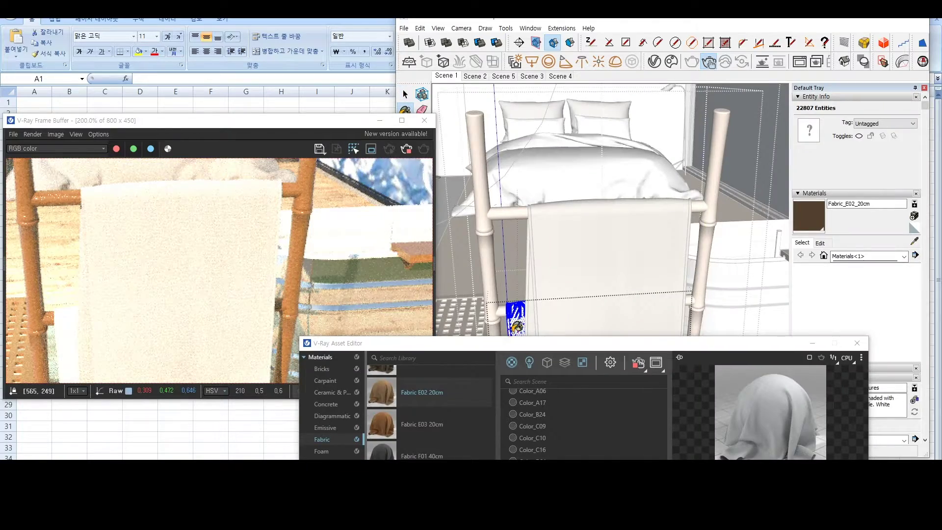
# Select the slatted band along the top of the left wall and paint it with the wood sampled from the rocking chair
pyautogui.press('space')
pyautogui.moveTo(524, 328)
pyautogui.mouseDown(button='middle')
pyautogui.moveTo(591, 298)
pyautogui.moveTo(655, 214)
pyautogui.moveTo(608, 216)
pyautogui.moveTo(643, 196)
pyautogui.mouseUp(button='middle')
pyautogui.scroll(-5, 591, 298)
pyautogui.press('space')
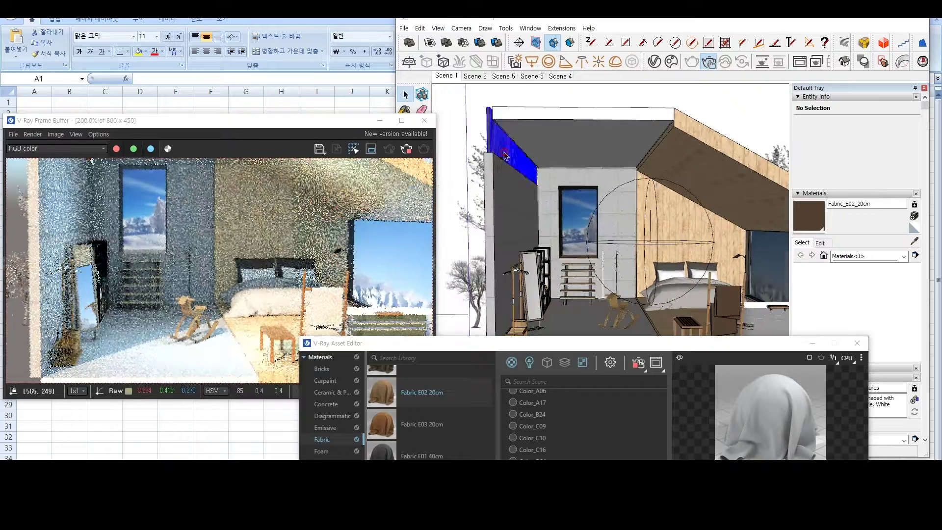
pyautogui.doubleClick(516, 156)
pyautogui.tripleClick(516, 156)
pyautogui.keyDown('alt'); pyautogui.click(610, 299); pyautogui.keyUp('alt')
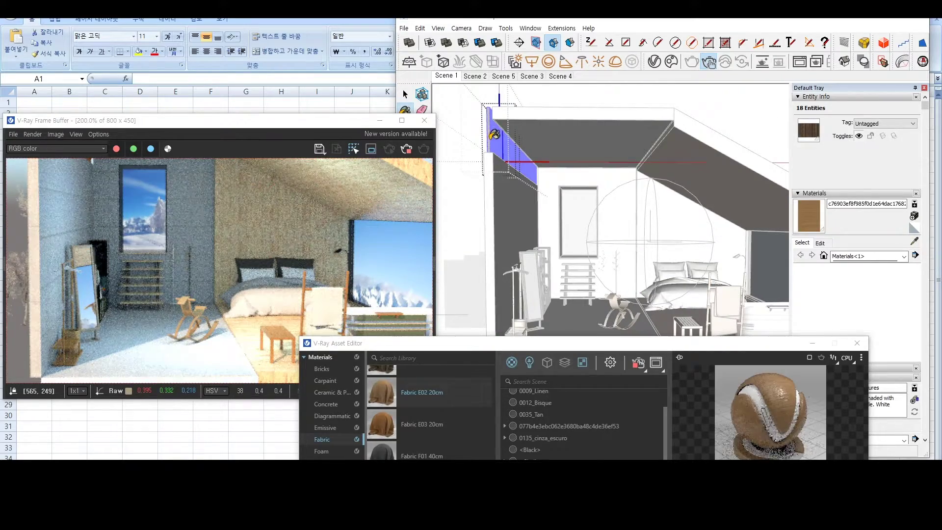
pyautogui.click(510, 144)
# Open the front paper roll standing in the black bookshelf for editing and select its geometry
pyautogui.scroll(5, 493, 138)
pyautogui.press('space')
pyautogui.scroll(-1, 272, 224)
pyautogui.scroll(-5, 634, 207)
pyautogui.scroll(3, 561, 267)
pyautogui.moveTo(561, 268)
pyautogui.keyDown('shift'); pyautogui.mouseDown(button='middle')
pyautogui.moveTo(470, 242)
pyautogui.moveTo(551, 227)
pyautogui.moveTo(638, 192)
pyautogui.mouseUp(button='middle'); pyautogui.keyUp('shift')
pyautogui.scroll(2, 583, 214)
pyautogui.scroll(3, 551, 227)
pyautogui.scroll(3, 667, 180)
pyautogui.moveTo(696, 170); pyautogui.dragTo(658, 189, button='middle')
pyautogui.press('space')
pyautogui.doubleClick(659, 190)
pyautogui.tripleClick(658, 190)
# Add Paper Lamp E 20cm from the paper library and paint the selected roll with it
pyautogui.moveTo(638, 343); pyautogui.dragTo(734, 102)
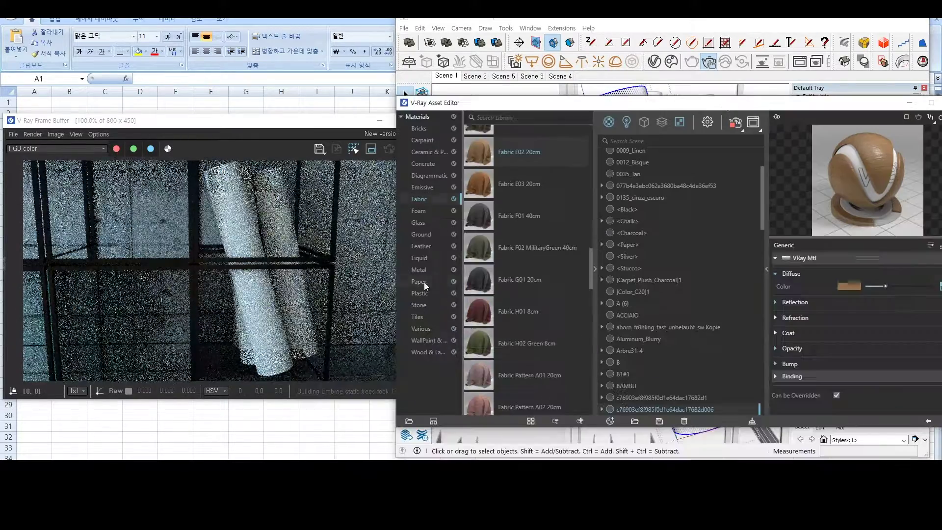
pyautogui.click(424, 283)
pyautogui.scroll(-4, 534, 274)
pyautogui.click(512, 308)
pyautogui.click(516, 368)
pyautogui.moveTo(821, 106); pyautogui.dragTo(759, 277)
pyautogui.press('b')
pyautogui.click(630, 146)
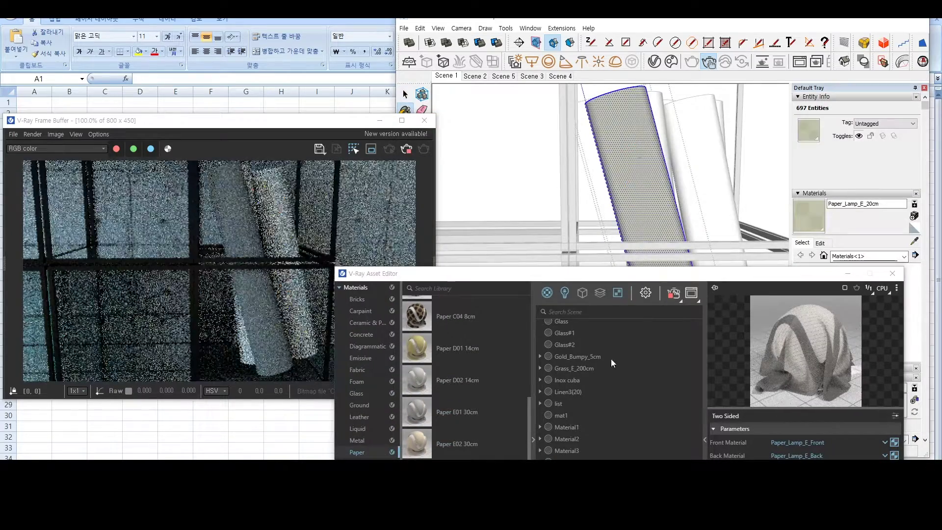
# Sample the bookshelf frame's Color_009 and set a near-white reflection, glossiness 0.85 and metalness 0.7 with Fresnel off
pyautogui.press('space')
pyautogui.press('Escape')
pyautogui.click(572, 201)
pyautogui.moveTo(671, 275); pyautogui.dragTo(696, 129)
pyautogui.click(758, 327)
pyautogui.moveTo(831, 393); pyautogui.dragTo(872, 397)
pyautogui.moveTo(844, 340); pyautogui.dragTo(882, 353)
pyautogui.click(804, 366)
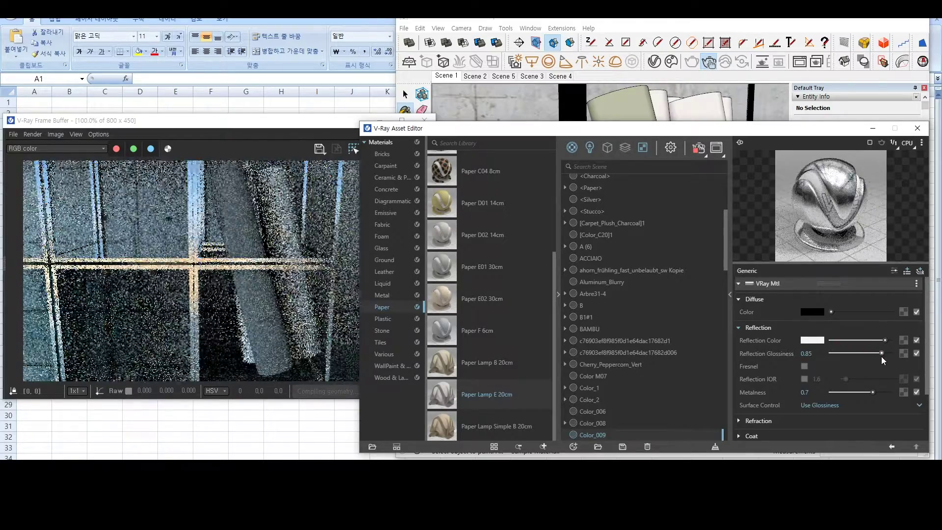
pyautogui.click(917, 128)
# Return to the Scene 1 view and set the texture size of walnut wood material 3 to 100 cm
pyautogui.press('space')
pyautogui.scroll(-8, 701, 301)
pyautogui.keyDown('shift'); pyautogui.moveTo(701, 301); pyautogui.dragTo(559, 216, button='middle'); pyautogui.keyUp('shift')
pyautogui.scroll(-6, 638, 246)
pyautogui.keyDown('shift'); pyautogui.moveTo(687, 246); pyautogui.dragTo(645, 282, button='middle'); pyautogui.keyUp('shift')
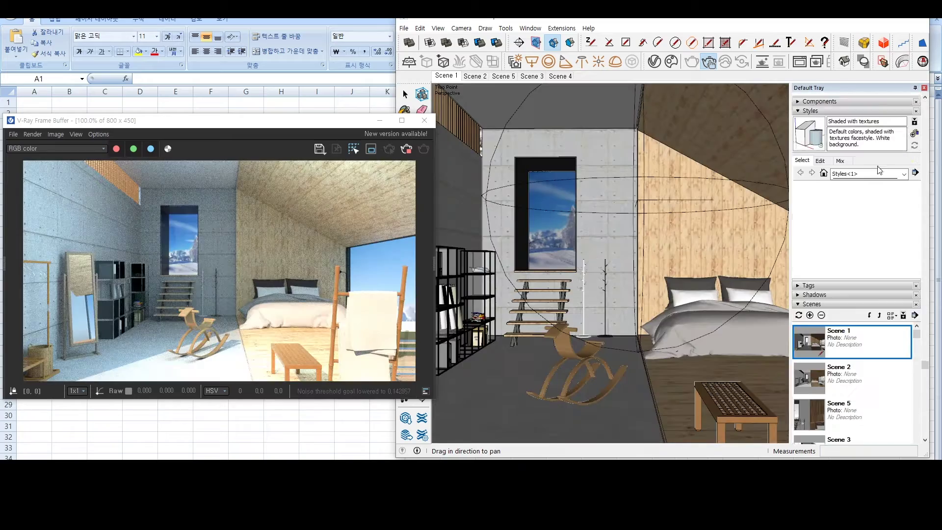
pyautogui.press('b')
pyautogui.click(821, 211)
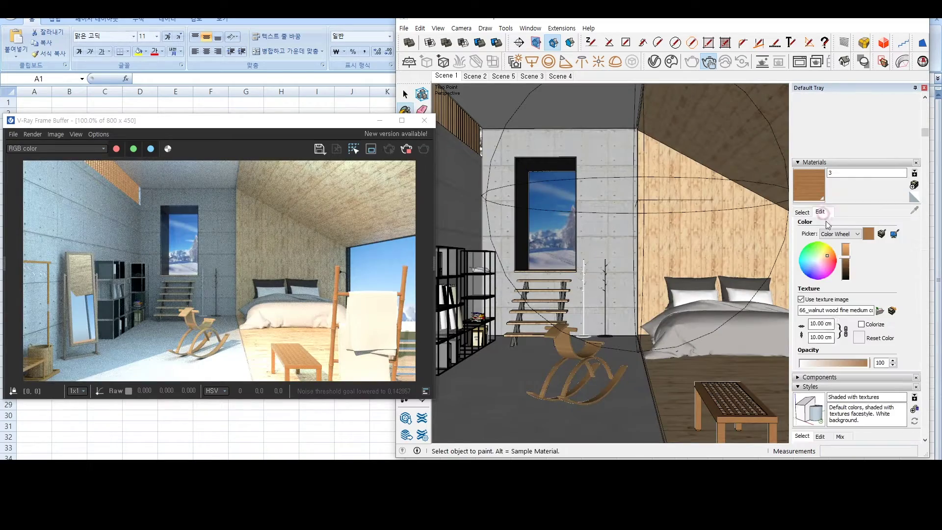
# Return to the material list and open the V-Ray Asset Editor to work on the floor lamp beside the bed
pyautogui.keyDown('shift'); pyautogui.moveTo(601, 349); pyautogui.dragTo(471, 294, button='middle'); pyautogui.keyUp('shift')
pyautogui.press('space')
pyautogui.scroll(5, 652, 252)
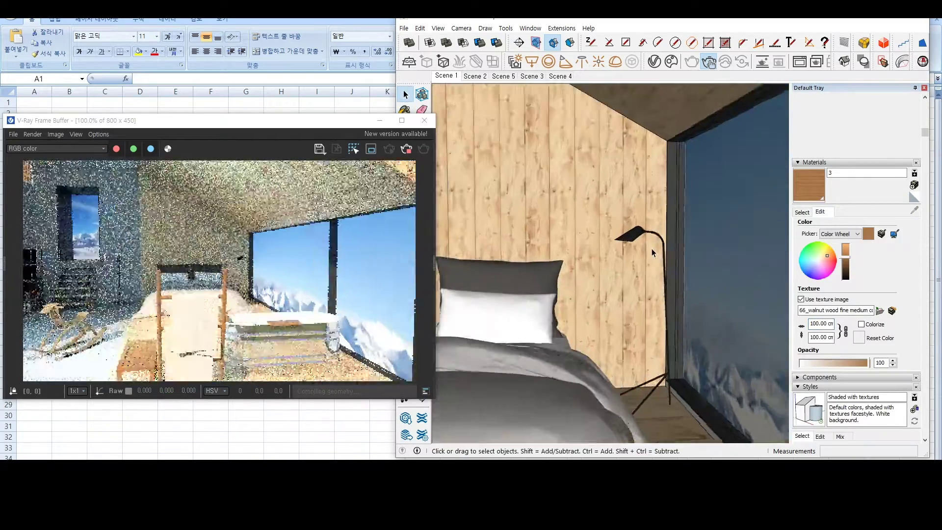
pyautogui.click(801, 212)
pyautogui.click(843, 61)
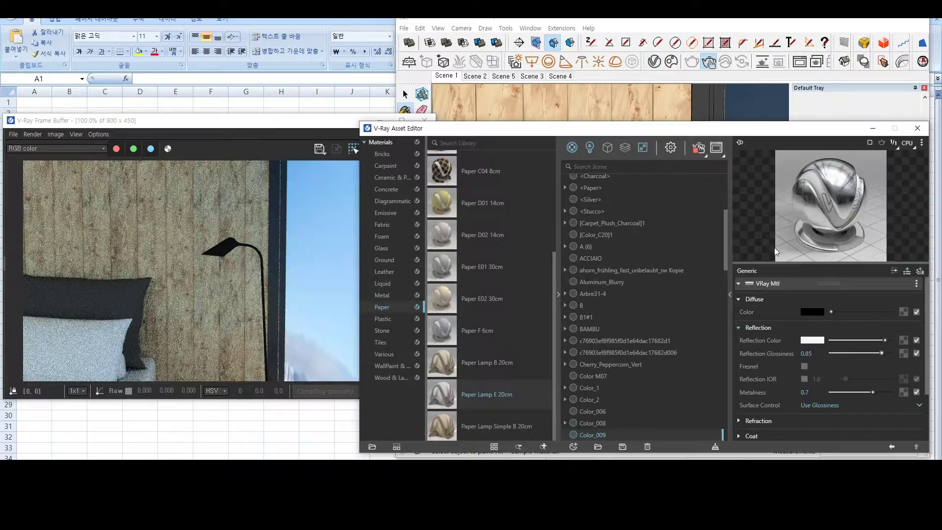